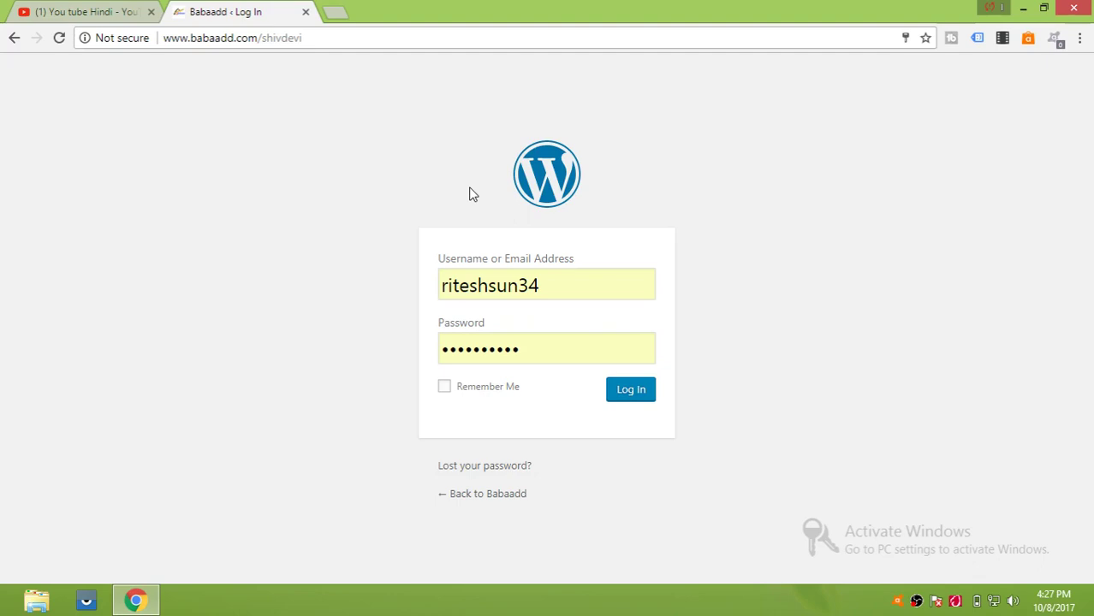
- Log in to the WordPress admin area with the prefilled credentials
{"action": "left_click", "coordinate": [615, 389]}
{"action": "left_click", "coordinate": [626, 393]}
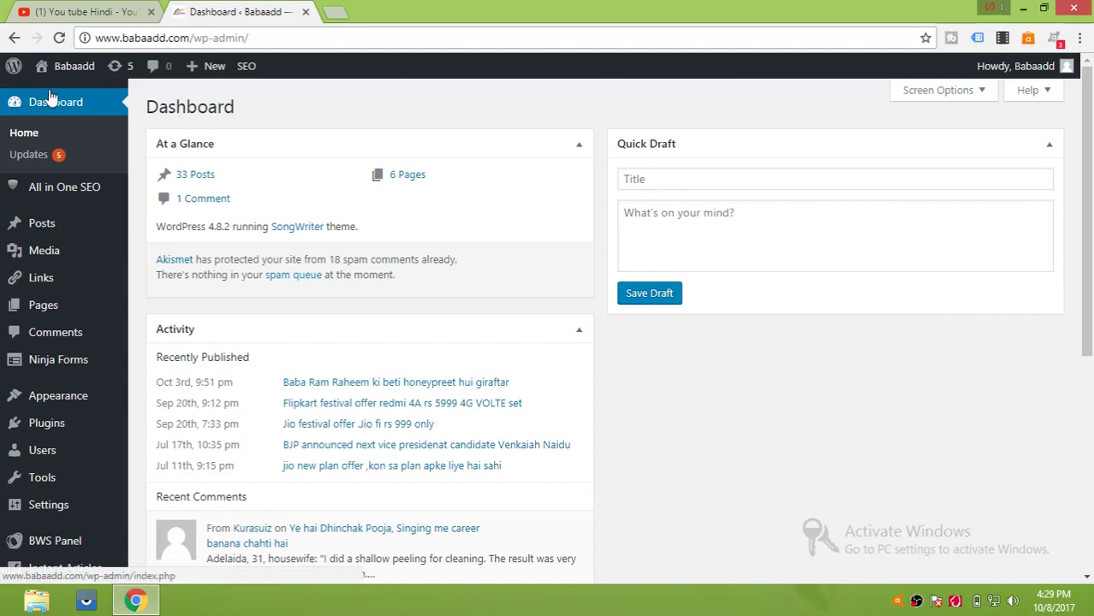
- Open the list of all posts and start a new post
{"action": "mouse_move", "coordinate": [36, 220]}
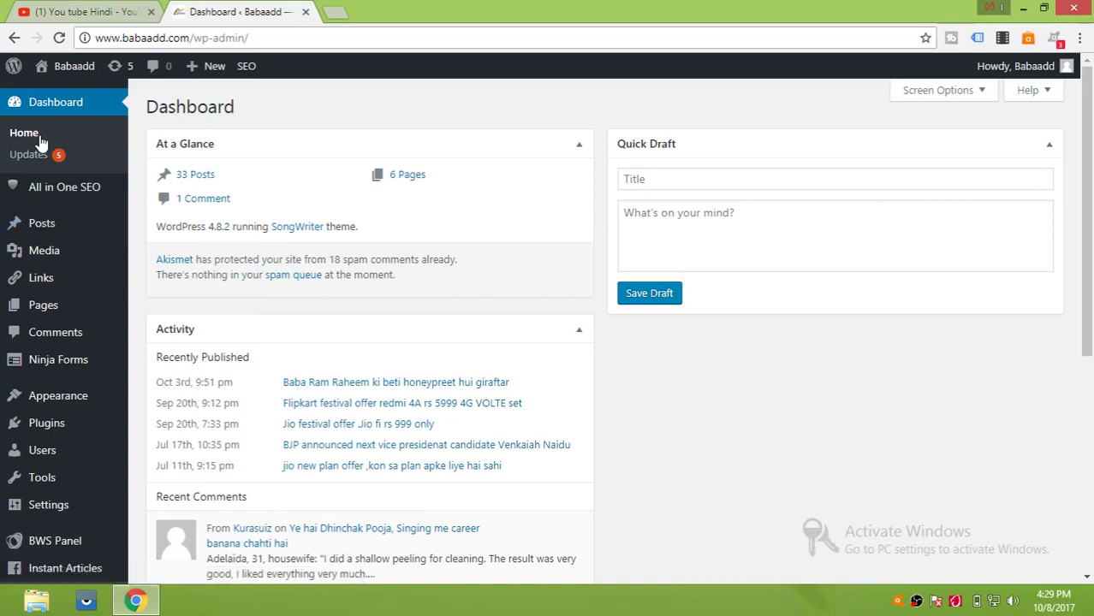
{"action": "mouse_move", "coordinate": [60, 301]}
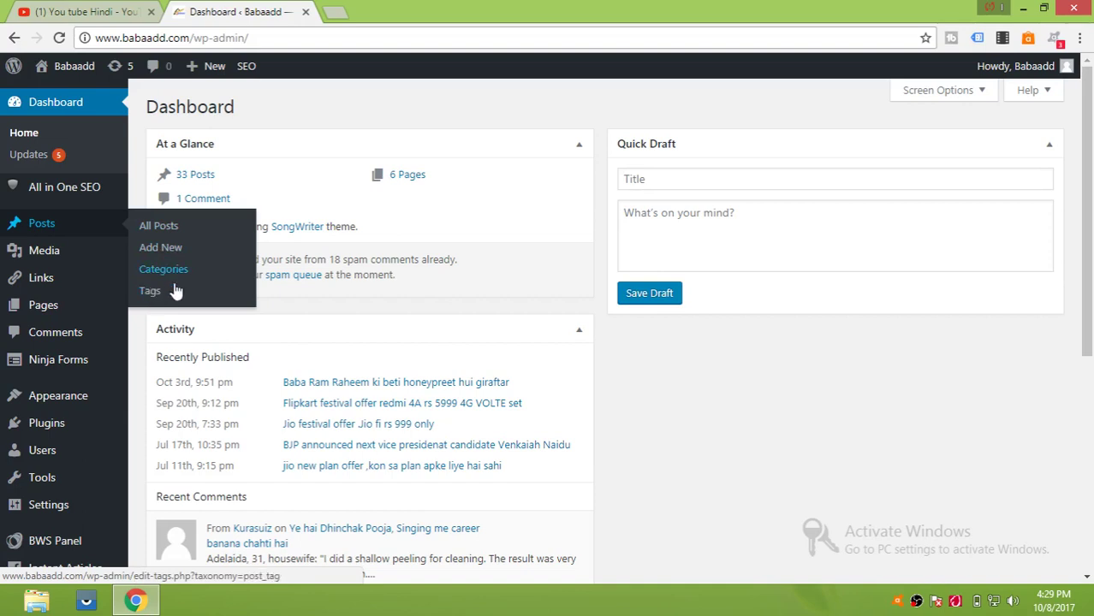
{"action": "left_click", "coordinate": [159, 227]}
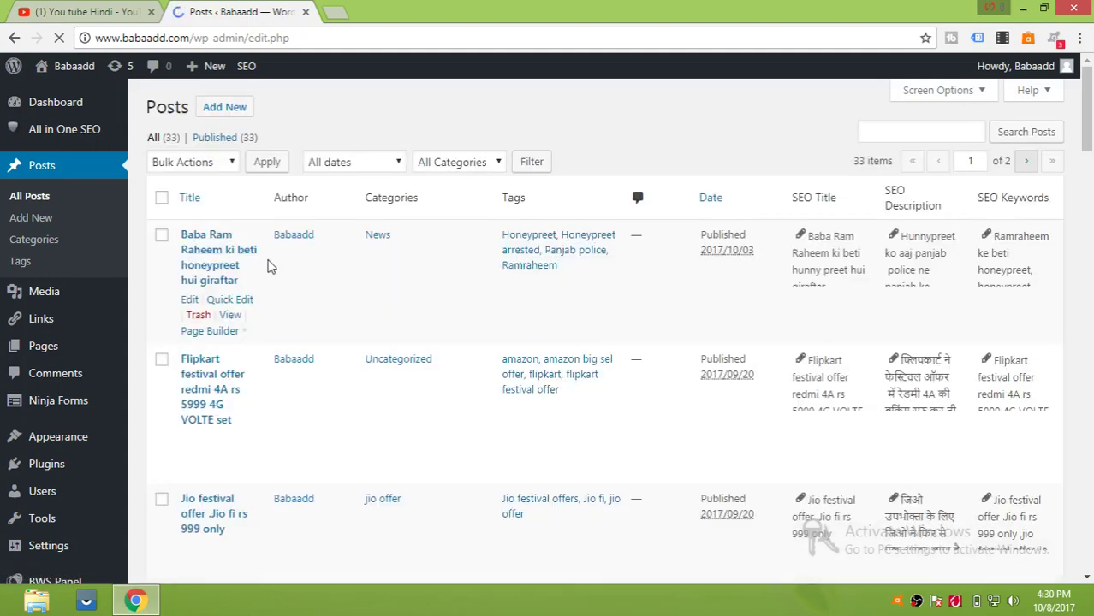
{"action": "left_click", "coordinate": [209, 112]}
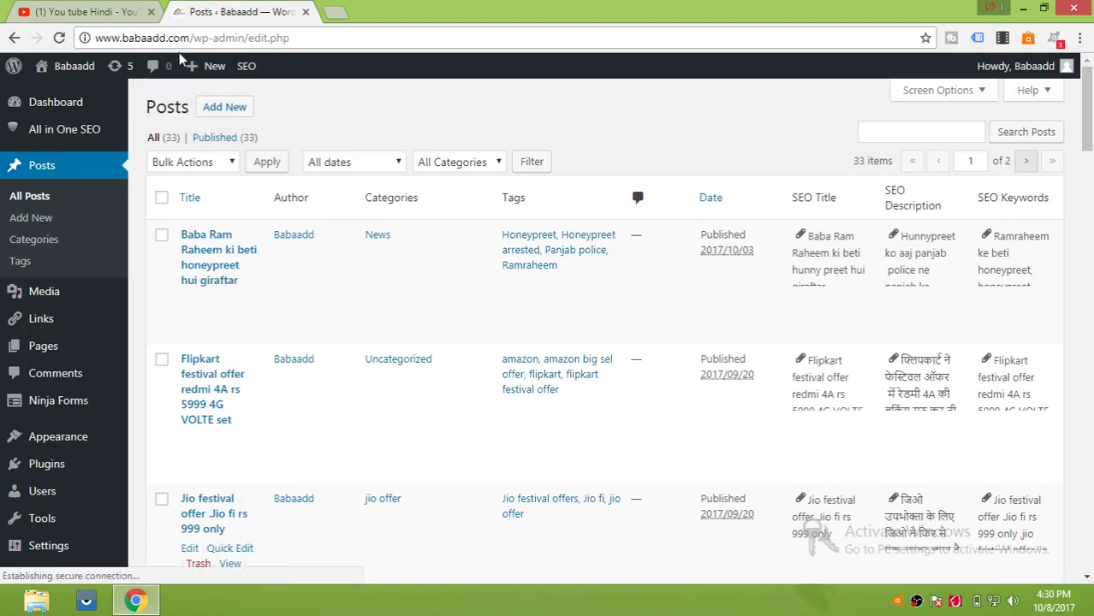
{"action": "left_click", "coordinate": [205, 115]}
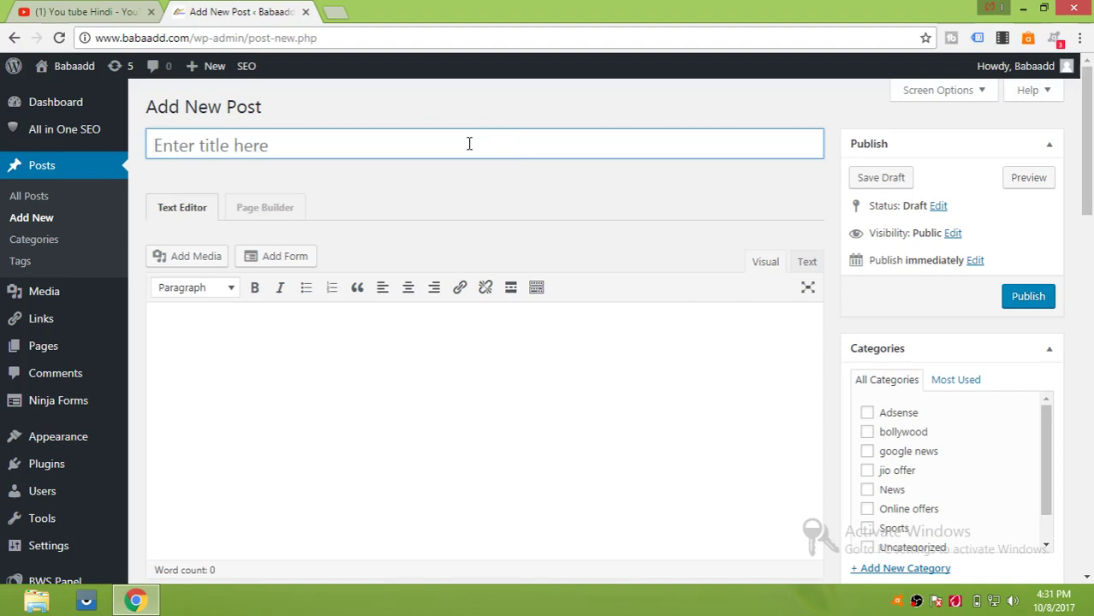
- Enter "bestsmartphoner" as the title of the new post
{"action": "type", "text": "best"}
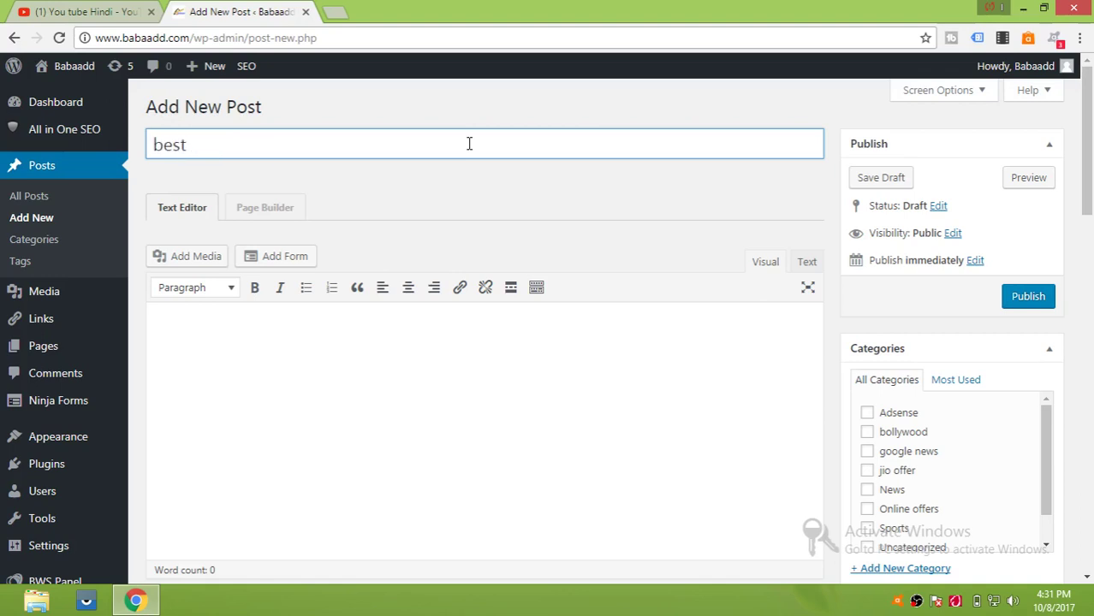
{"action": "type", "text": "smartphoner"}
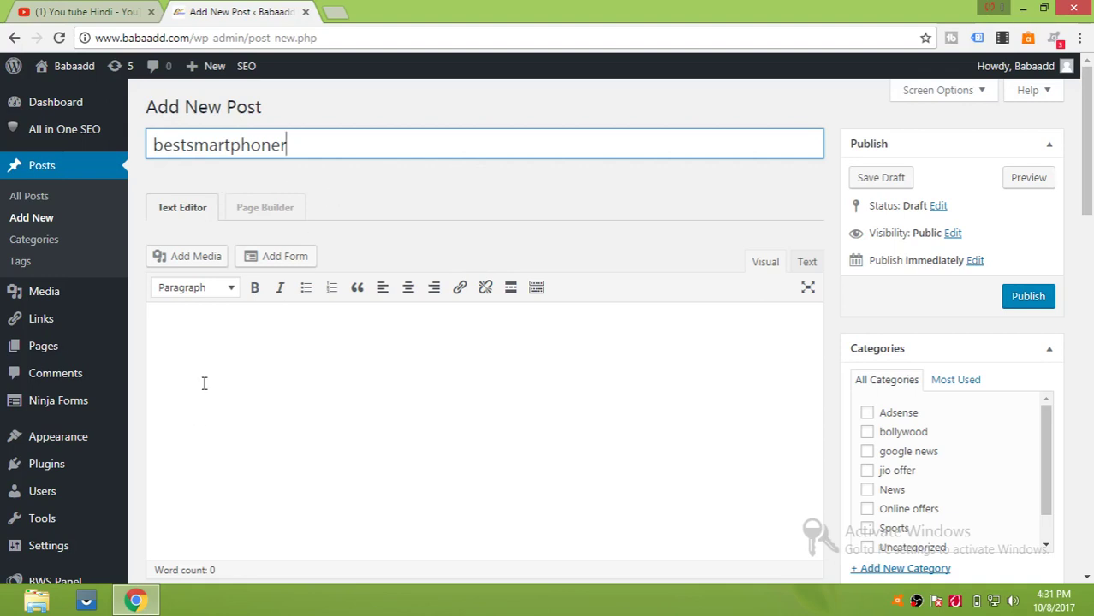
{"action": "left_click", "coordinate": [231, 348]}
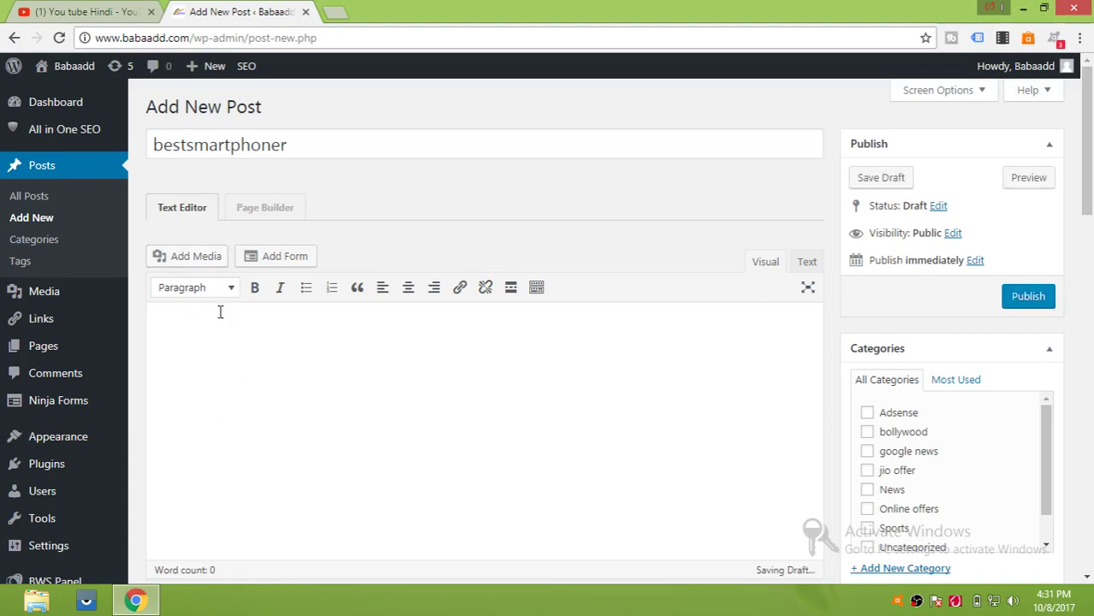
- Insert the Redmi-4A-Cover.png image from the media library into the post at full size, 955 × 500
{"action": "left_click", "coordinate": [187, 257]}
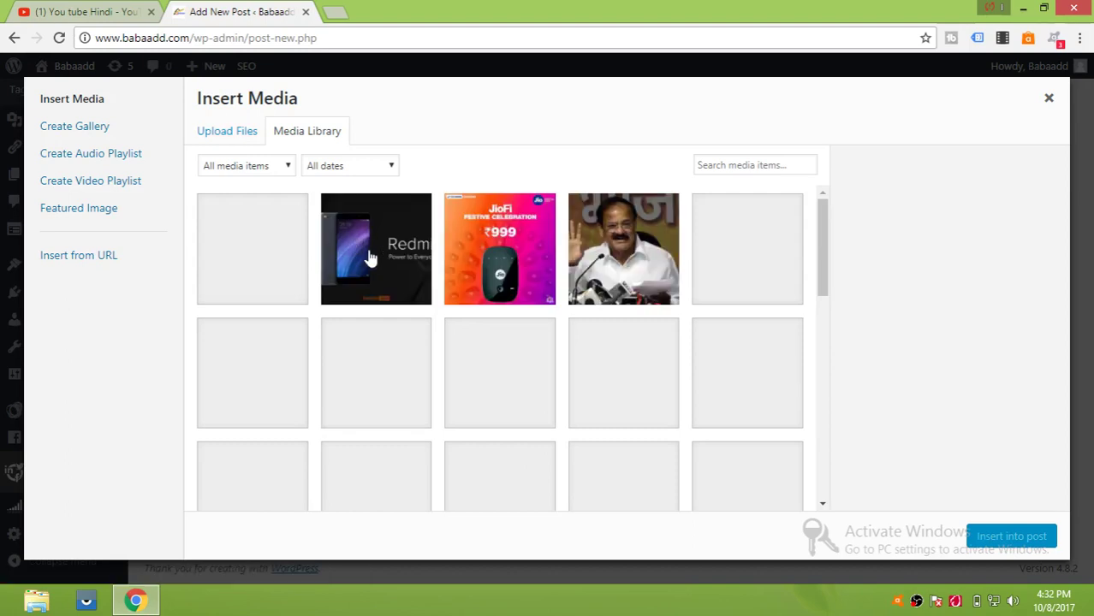
{"action": "left_click", "coordinate": [409, 252]}
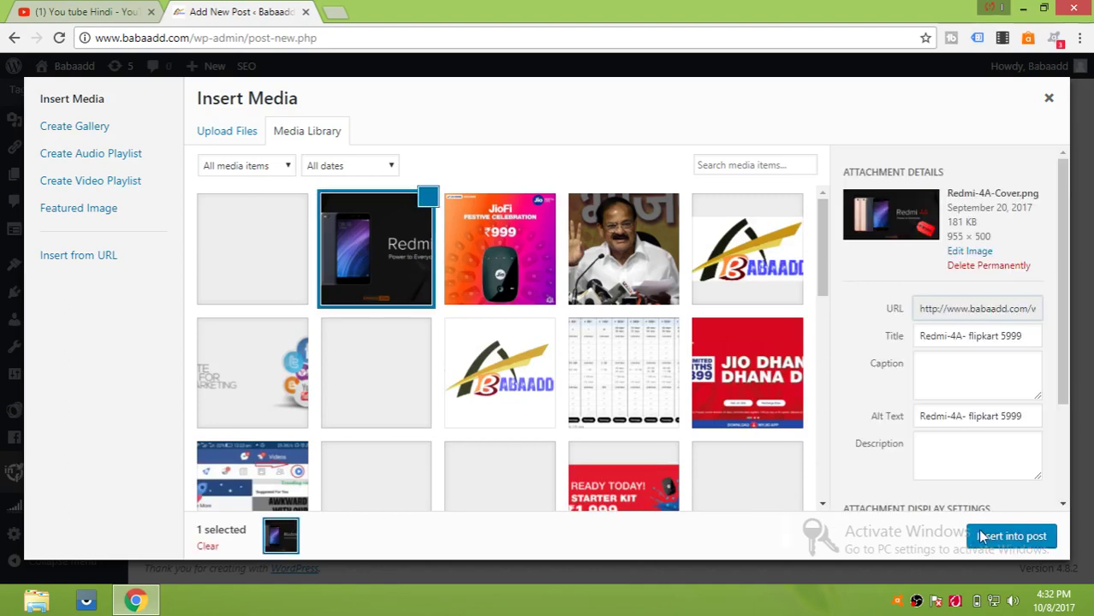
{"action": "left_click", "coordinate": [983, 537]}
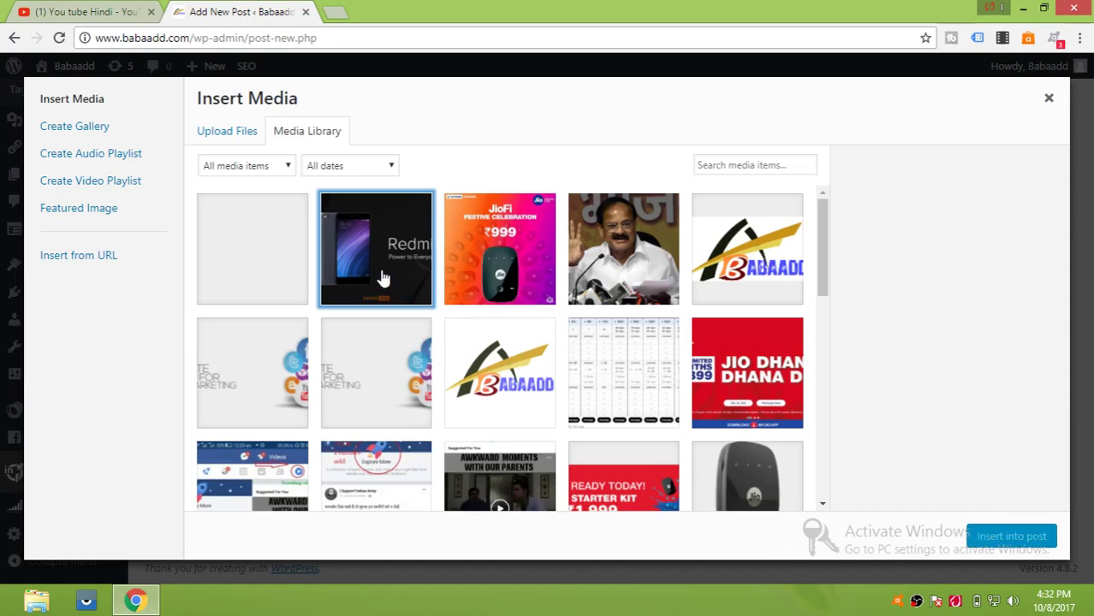
{"action": "left_click", "coordinate": [433, 298]}
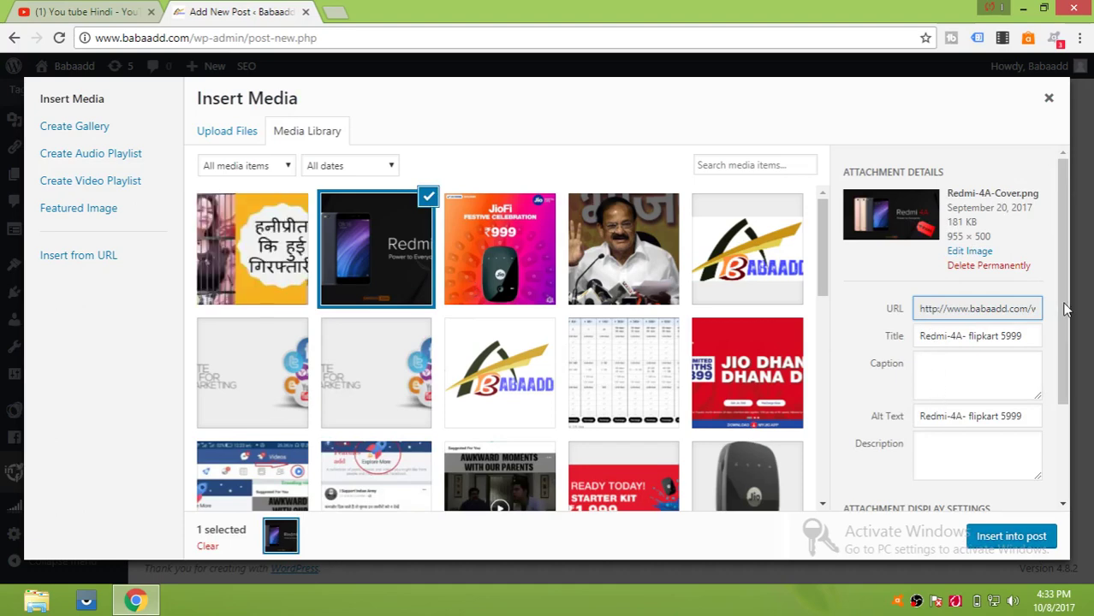
{"action": "scroll", "coordinate": [1067, 332], "scroll_direction": "down", "scroll_amount": 1}
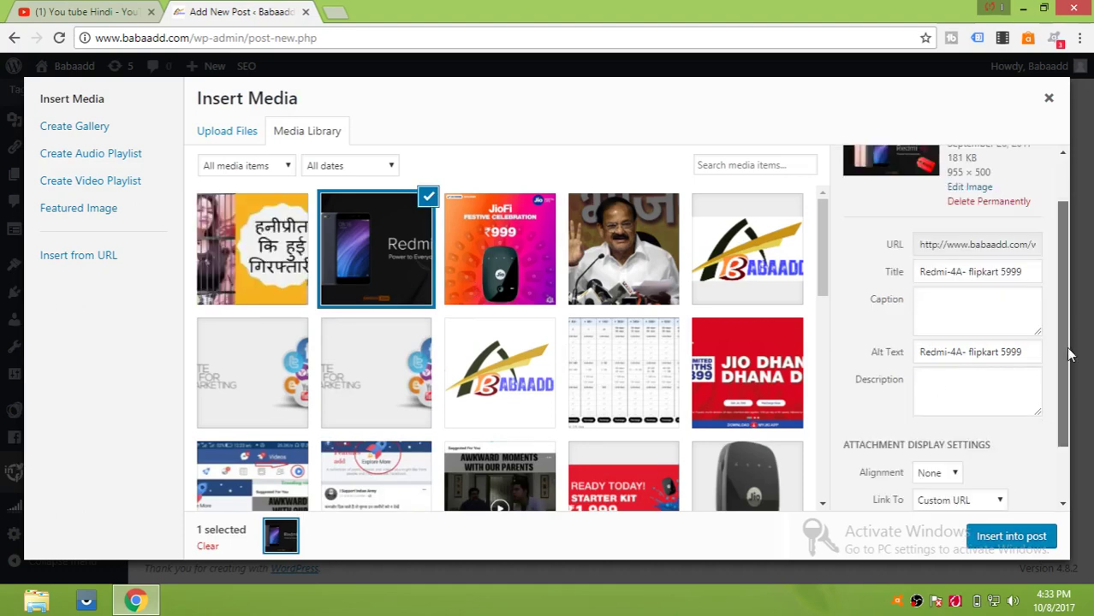
{"action": "scroll", "coordinate": [950, 246], "scroll_direction": "up", "scroll_amount": 1}
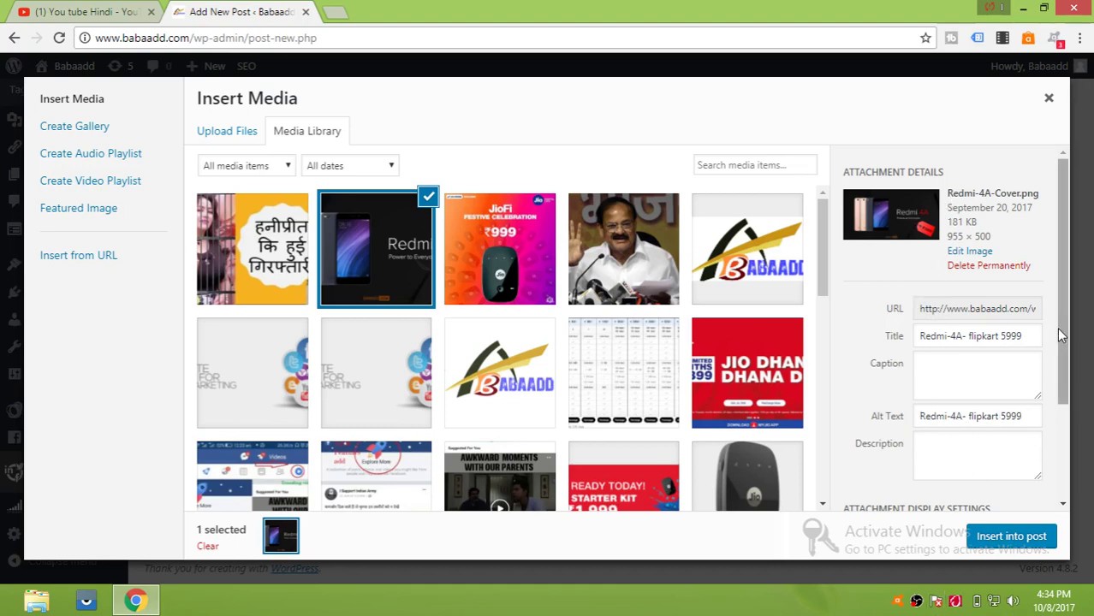
{"action": "left_click_drag", "start_coordinate": [1064, 338], "coordinate": [1067, 438]}
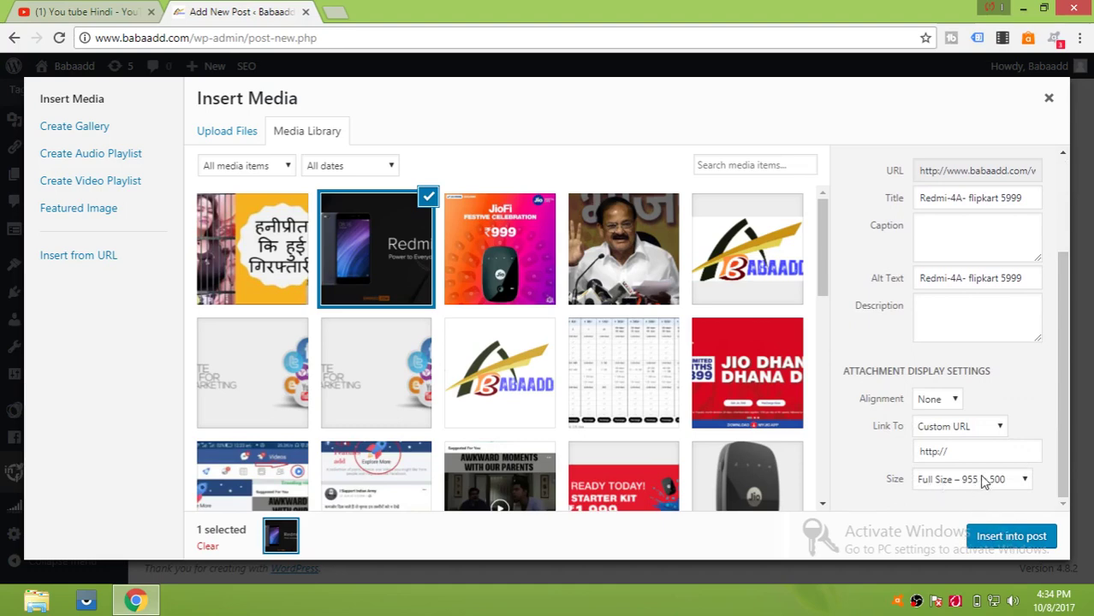
{"action": "left_click", "coordinate": [999, 539]}
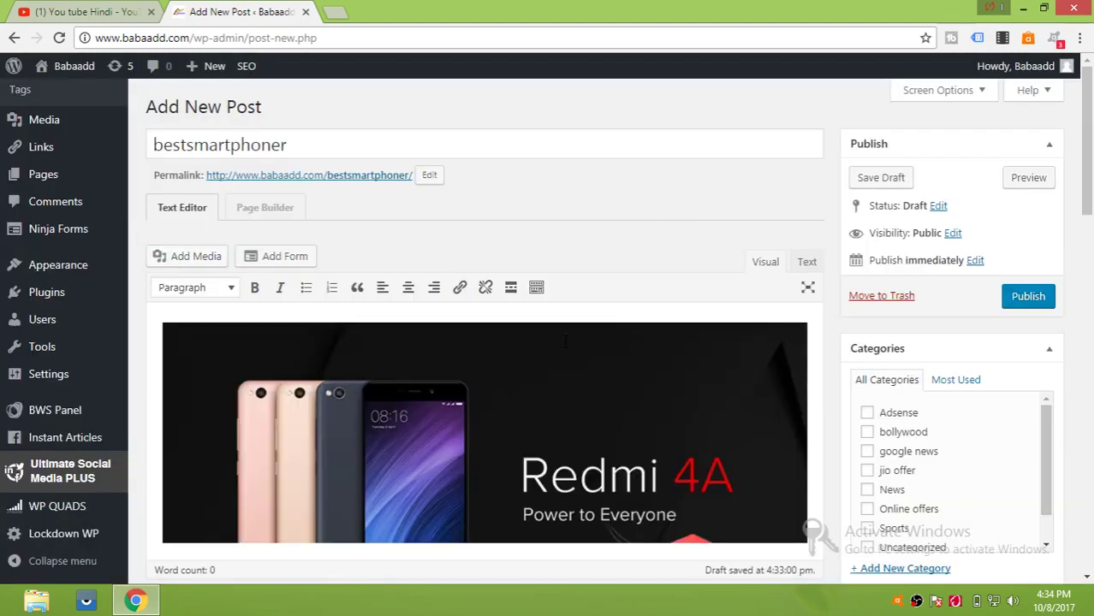
- Add the placeholder text "hfhhfgghhjhsoghwghh" below the inserted Redmi 4A image
{"action": "scroll", "coordinate": [564, 343], "scroll_direction": "down", "scroll_amount": 4}
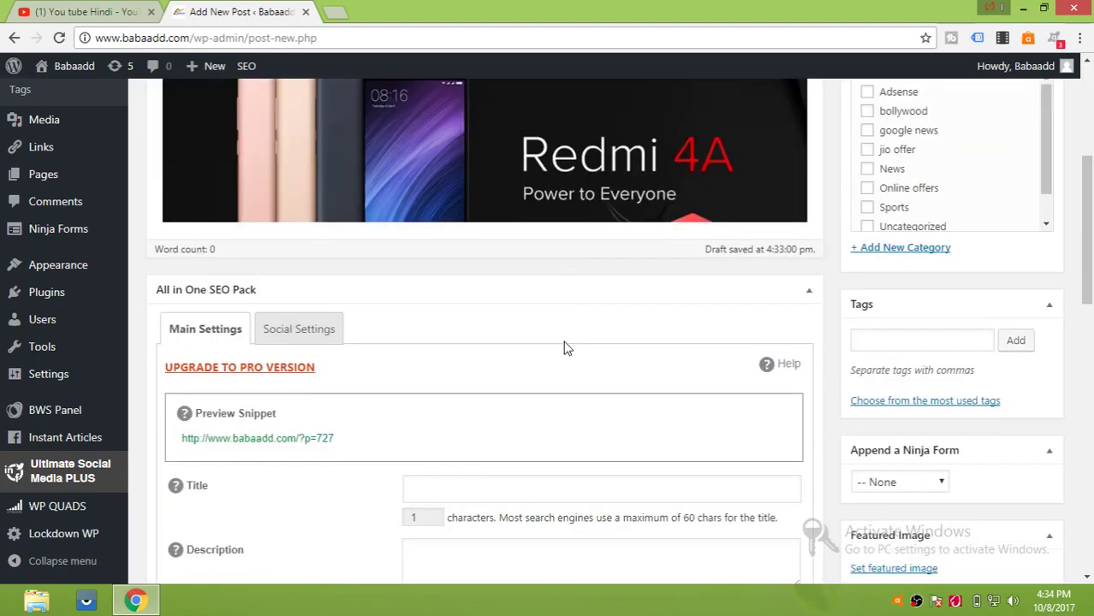
{"action": "left_click", "coordinate": [811, 197]}
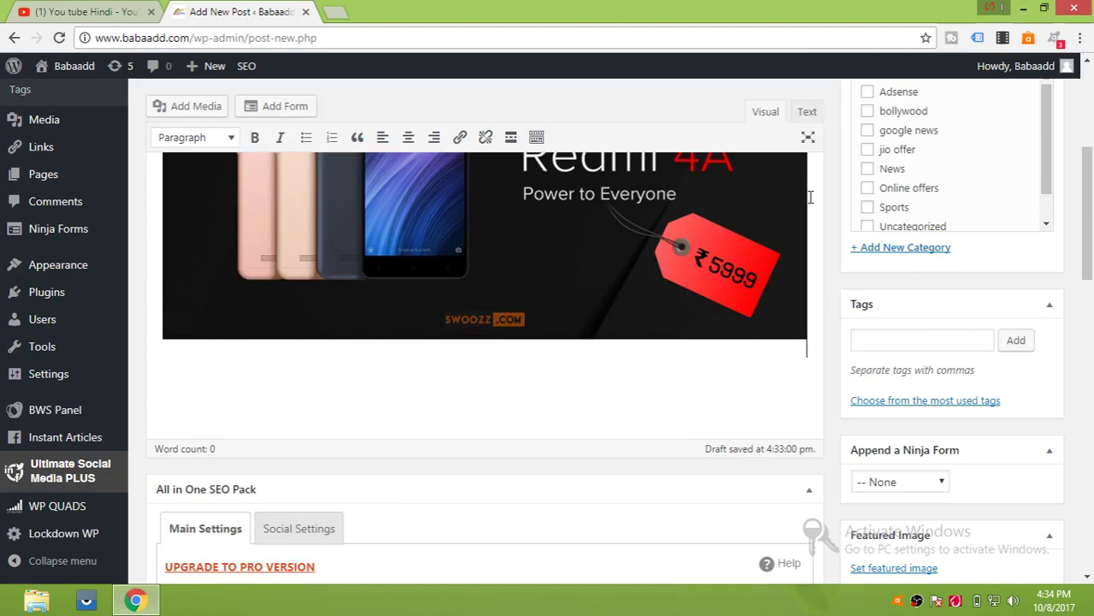
{"action": "type", "text": "hfhhfggh"}
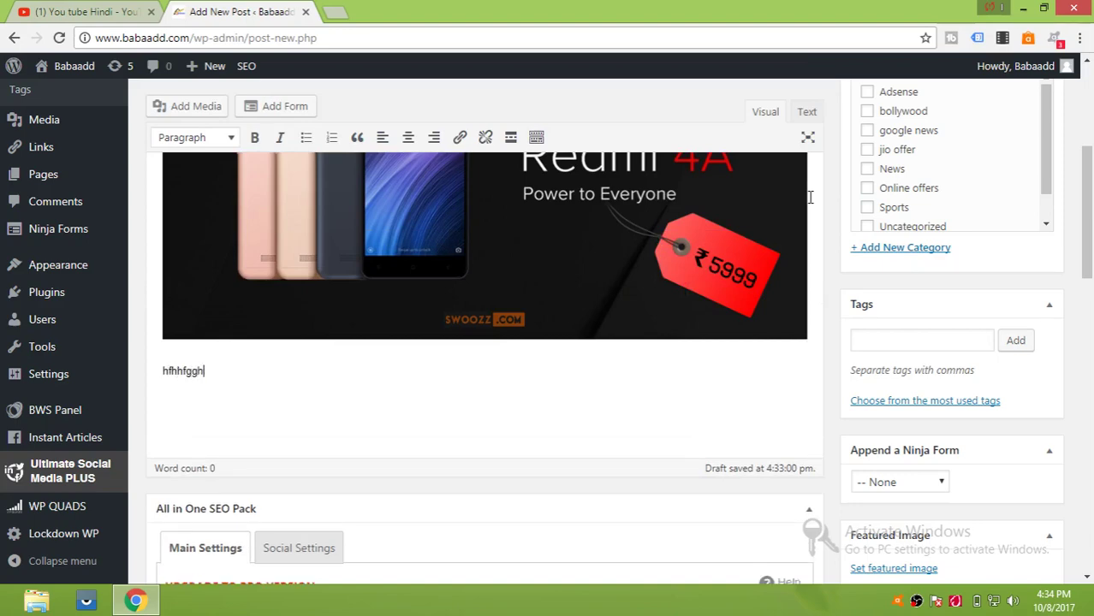
{"action": "type", "text": "hjhsoghwghh"}
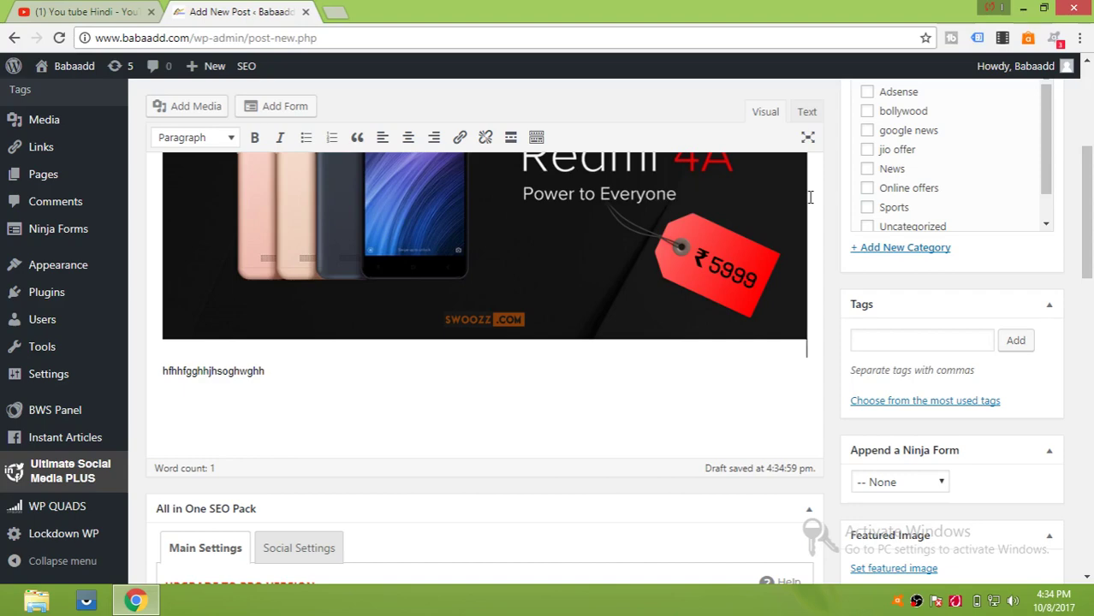
- Select the "fgghhjhsoghwghh" part of the text below the image and start inserting a link on it
{"action": "scroll", "coordinate": [811, 208], "scroll_direction": "up", "scroll_amount": 3}
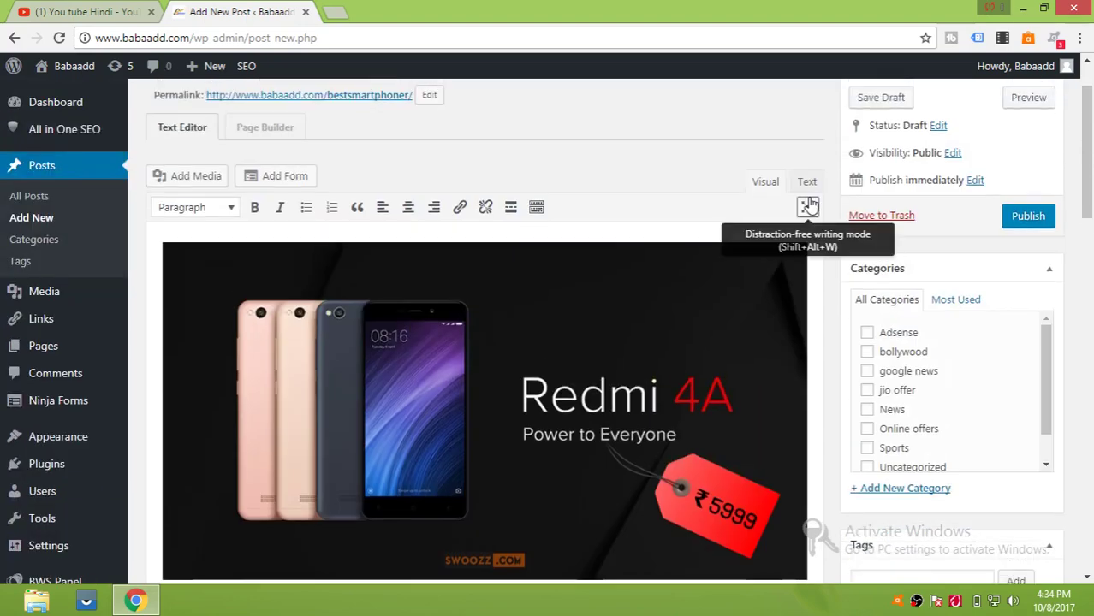
{"action": "scroll", "coordinate": [812, 207], "scroll_direction": "down", "scroll_amount": 6}
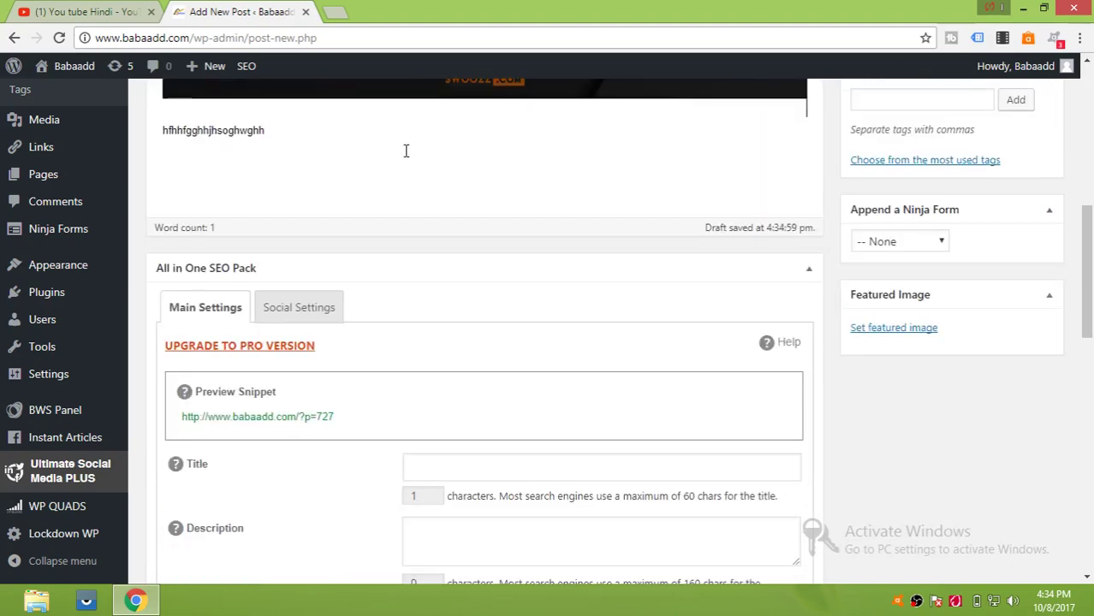
{"action": "left_click_drag", "start_coordinate": [275, 132], "coordinate": [184, 135]}
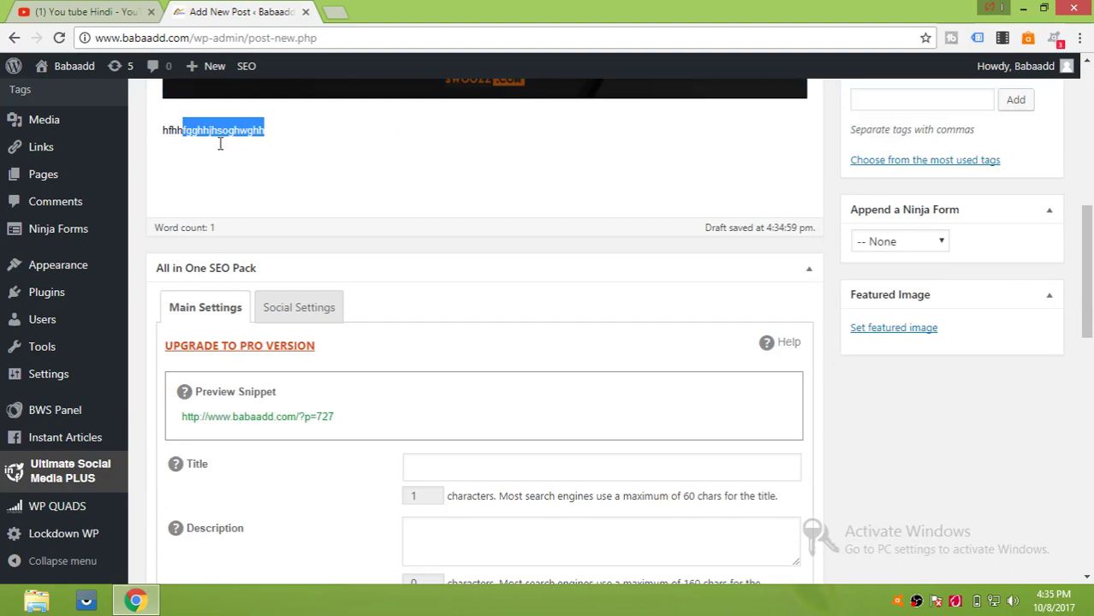
{"action": "scroll", "coordinate": [222, 141], "scroll_direction": "up", "scroll_amount": 10}
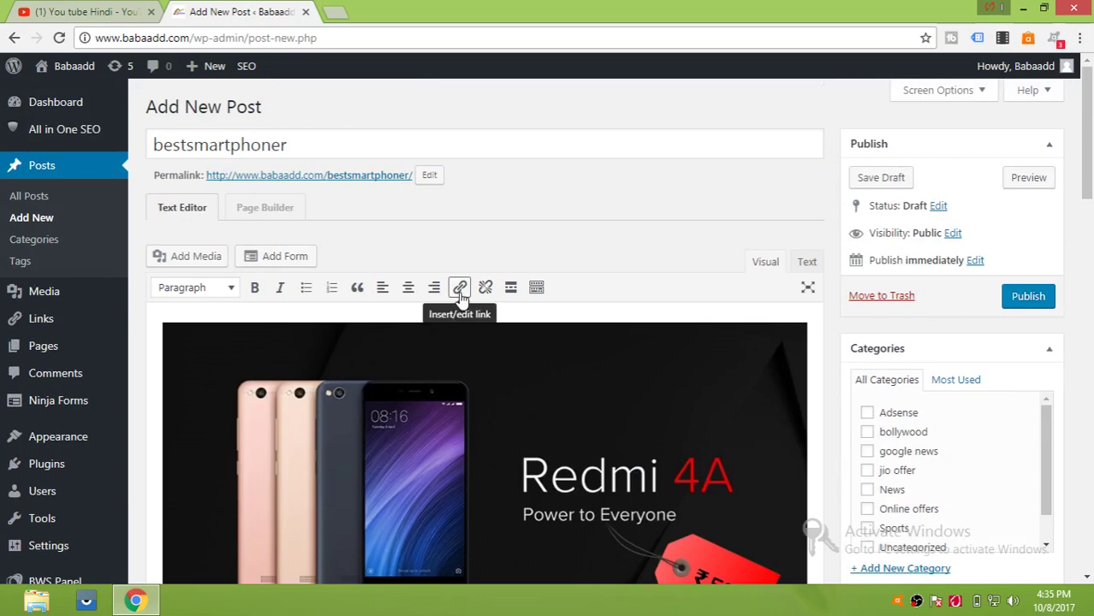
{"action": "left_click", "coordinate": [460, 293]}
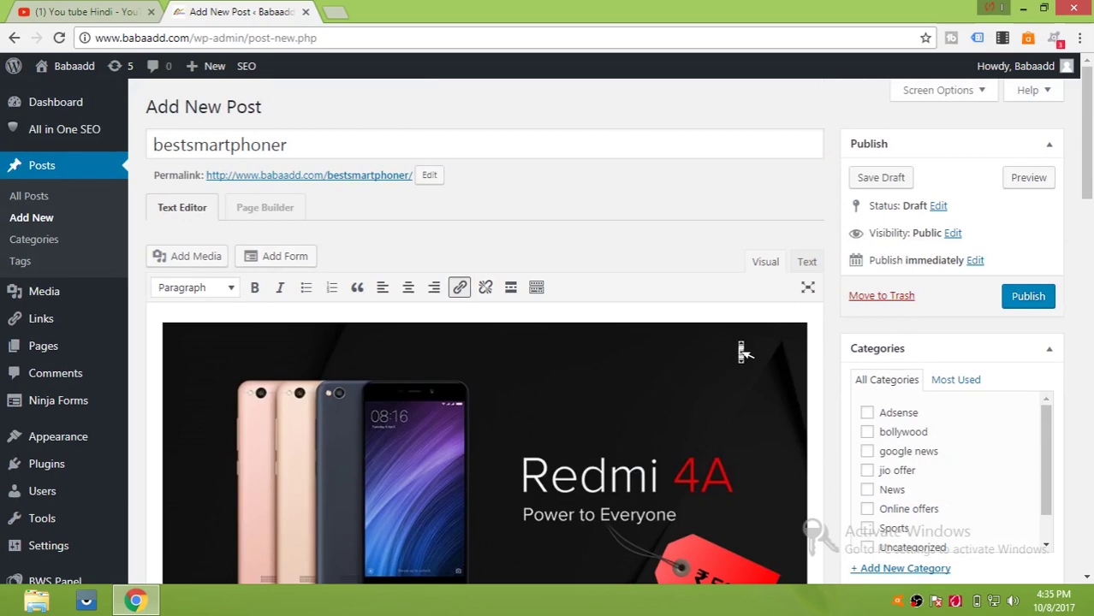
{"action": "left_click", "coordinate": [742, 351]}
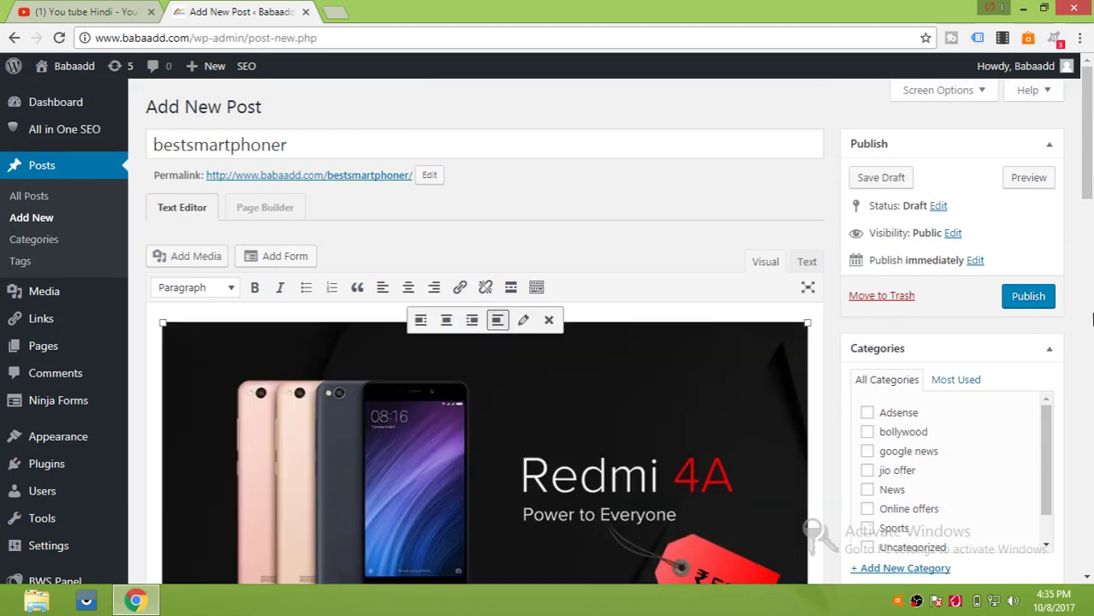
{"action": "left_click_drag", "start_coordinate": [1090, 174], "coordinate": [1089, 265]}
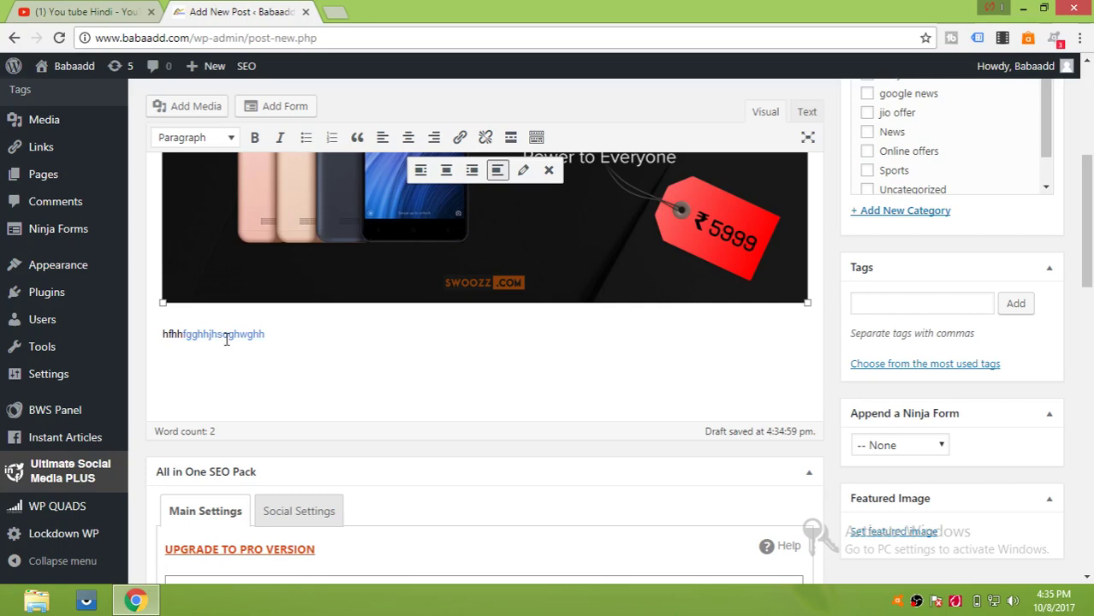
{"action": "left_click", "coordinate": [525, 172]}
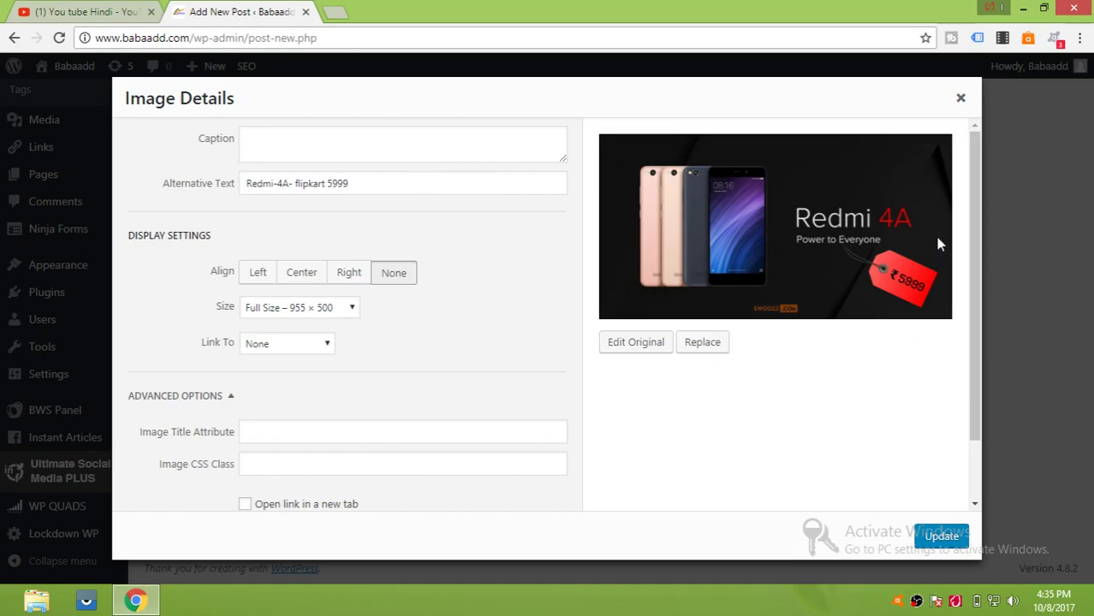
{"action": "left_click", "coordinate": [960, 98]}
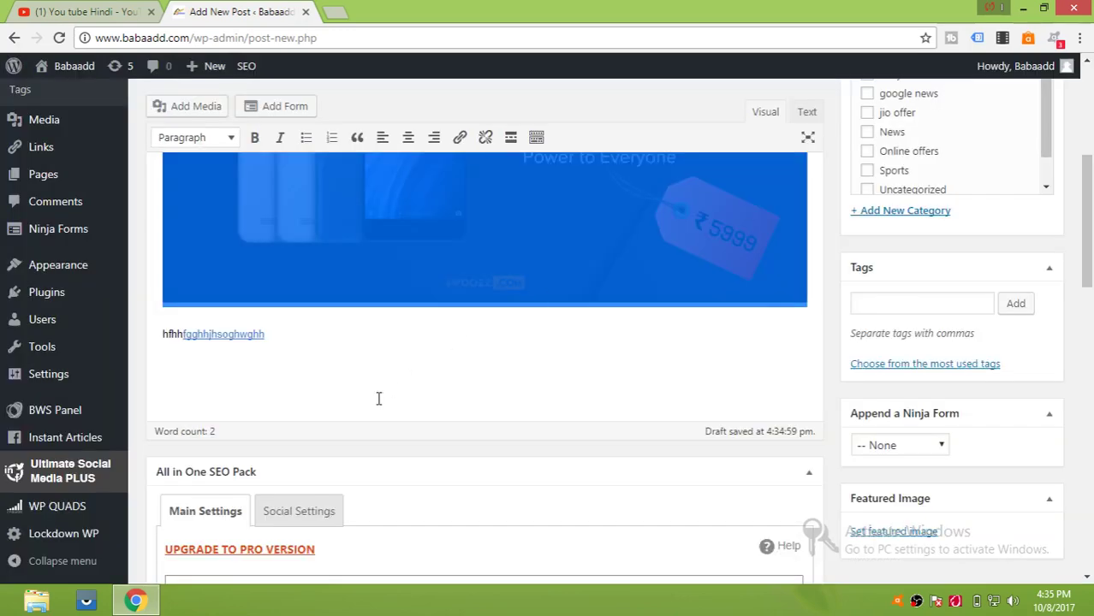
- Open the link editor for the selected text below the image and enter "w.wwwb.mmMX" as the URL
{"action": "key", "text": "ctrl+k"}
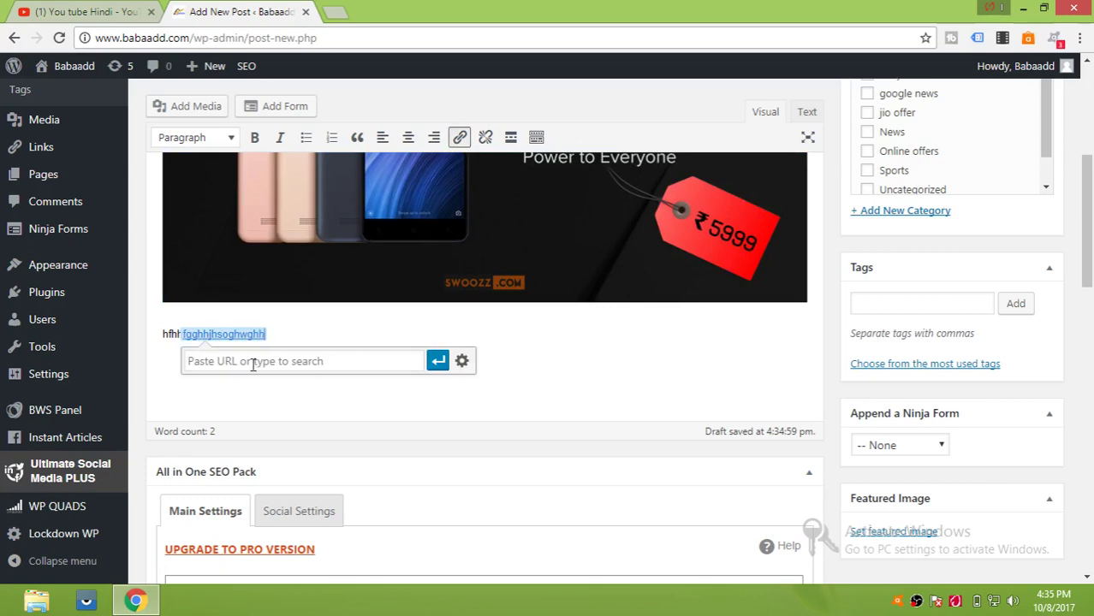
{"action": "type", "text": "w"}
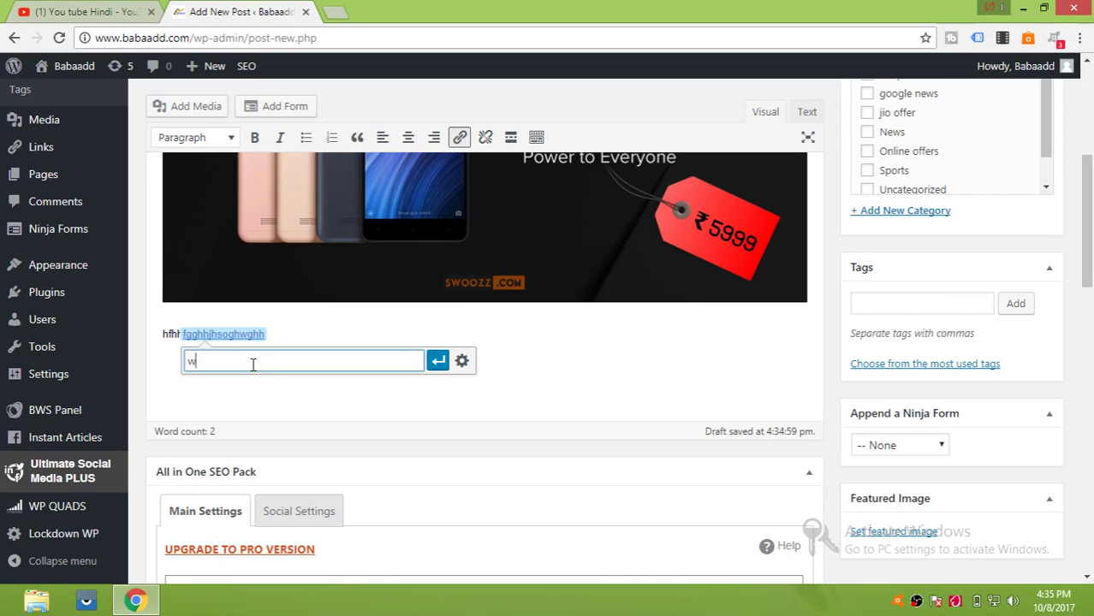
{"action": "type", "text": ".wwwb,mmMX"}
{"action": "left_click", "coordinate": [309, 340]}
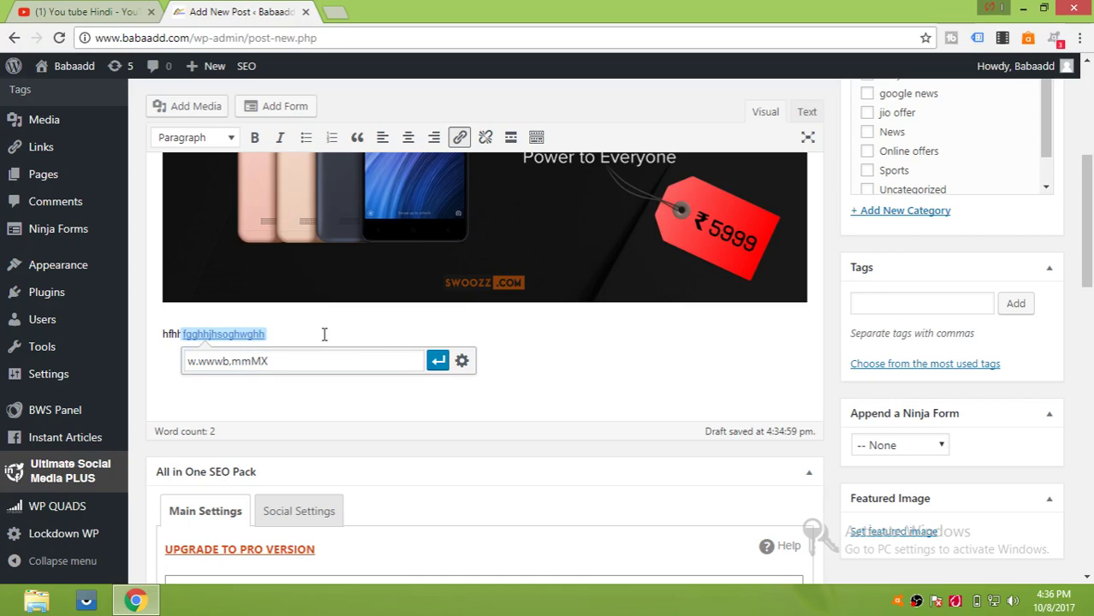
{"action": "middle_click", "coordinate": [603, 399]}
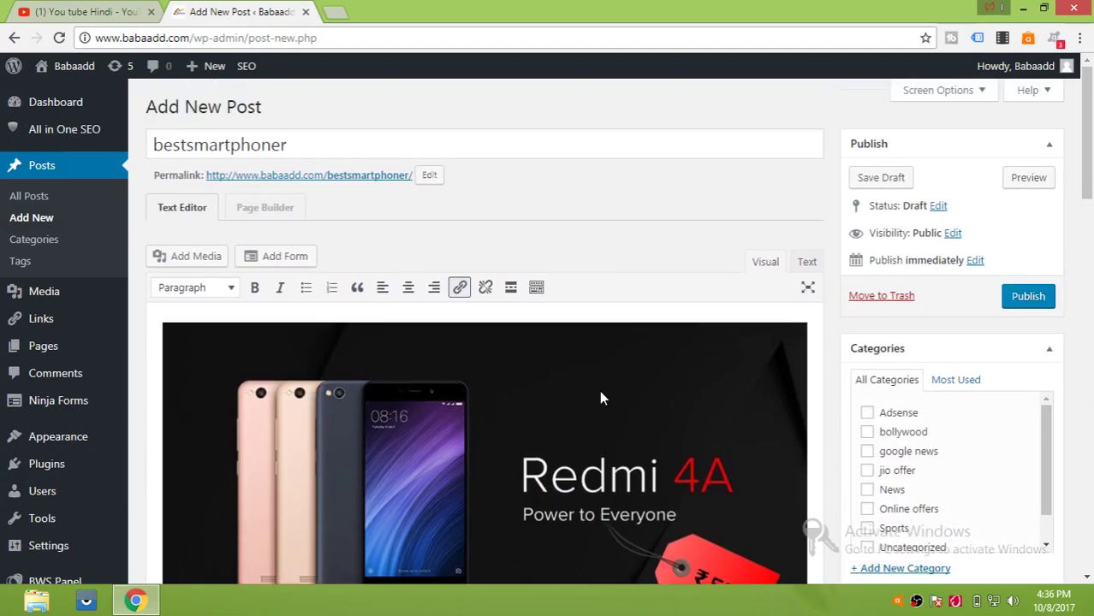
{"action": "scroll", "coordinate": [602, 399], "scroll_direction": "down", "scroll_amount": 5}
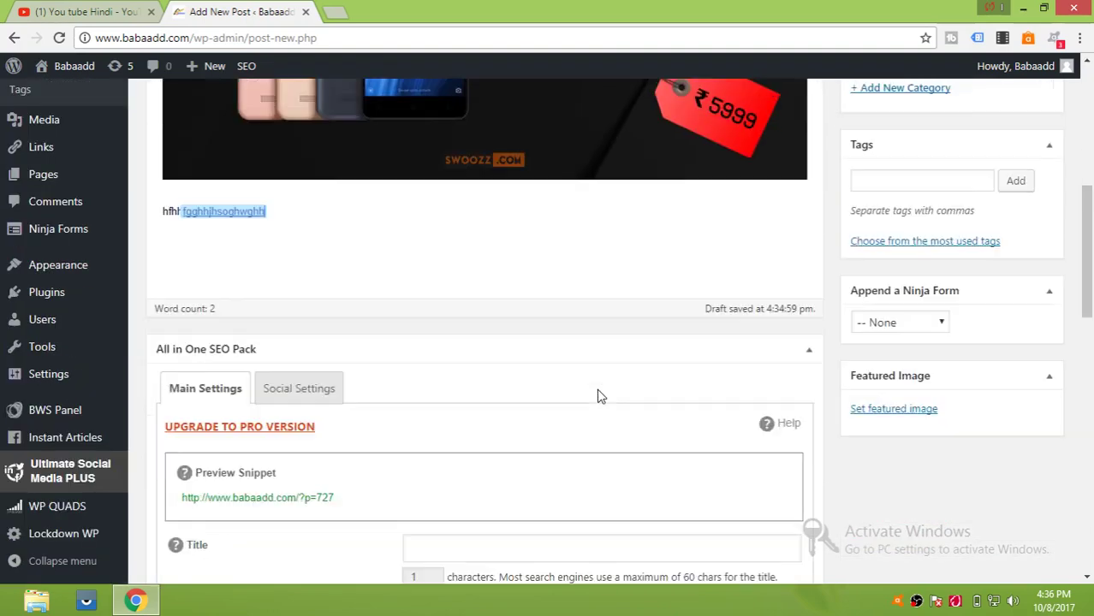
- Examine the paragraph and heading formats available for the post text, and review the post's permalink and inserted image
{"action": "middle_click", "coordinate": [601, 390]}
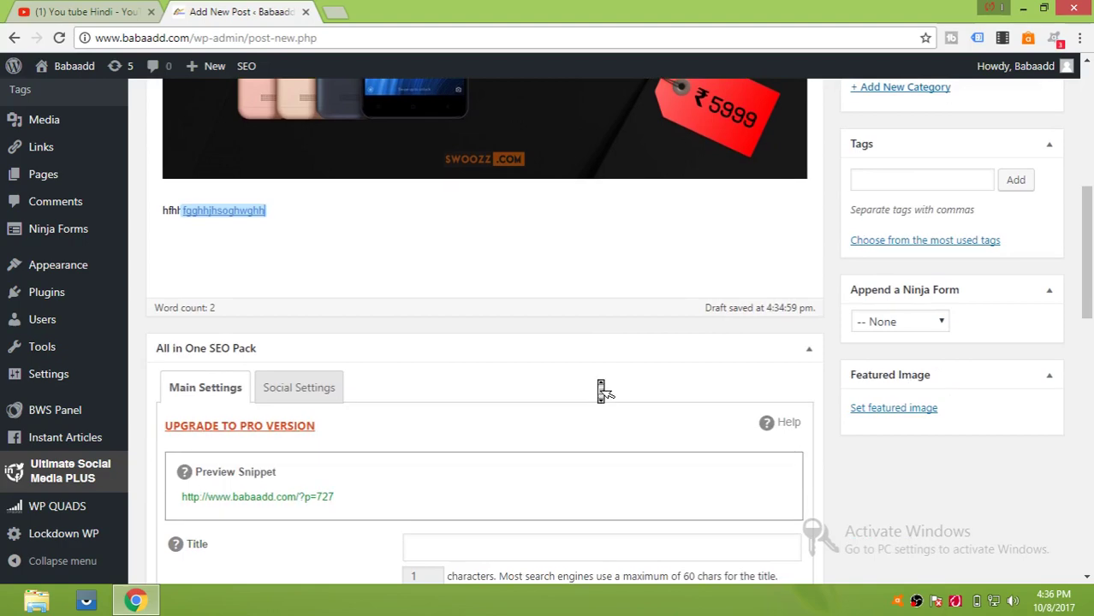
{"action": "scroll", "coordinate": [601, 390], "scroll_direction": "up", "scroll_amount": 8}
{"action": "scroll", "coordinate": [600, 390], "scroll_direction": "down", "scroll_amount": 1}
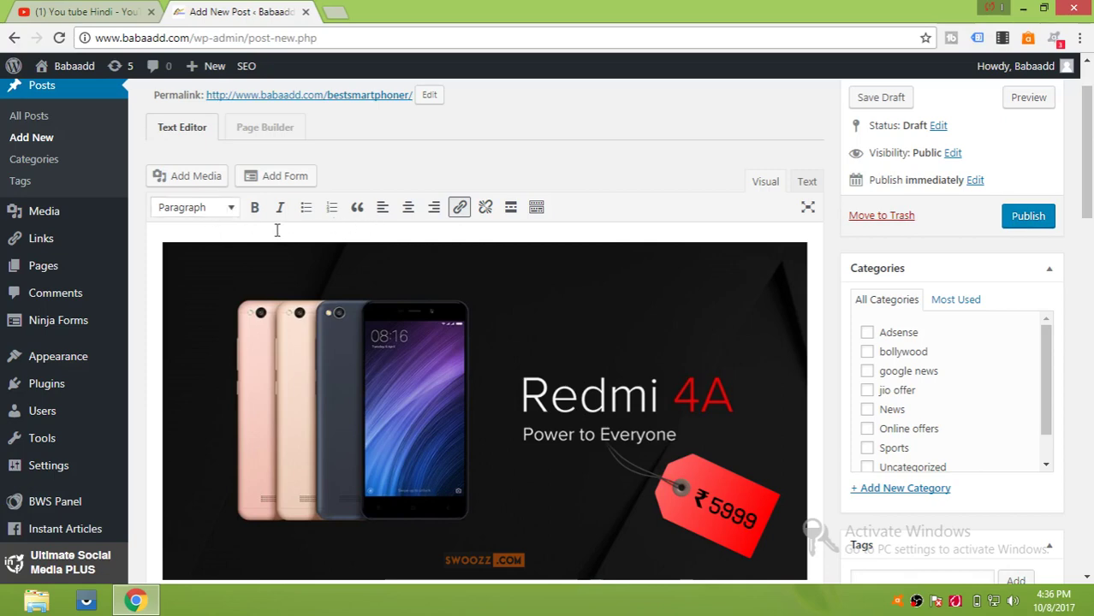
{"action": "left_click", "coordinate": [231, 213]}
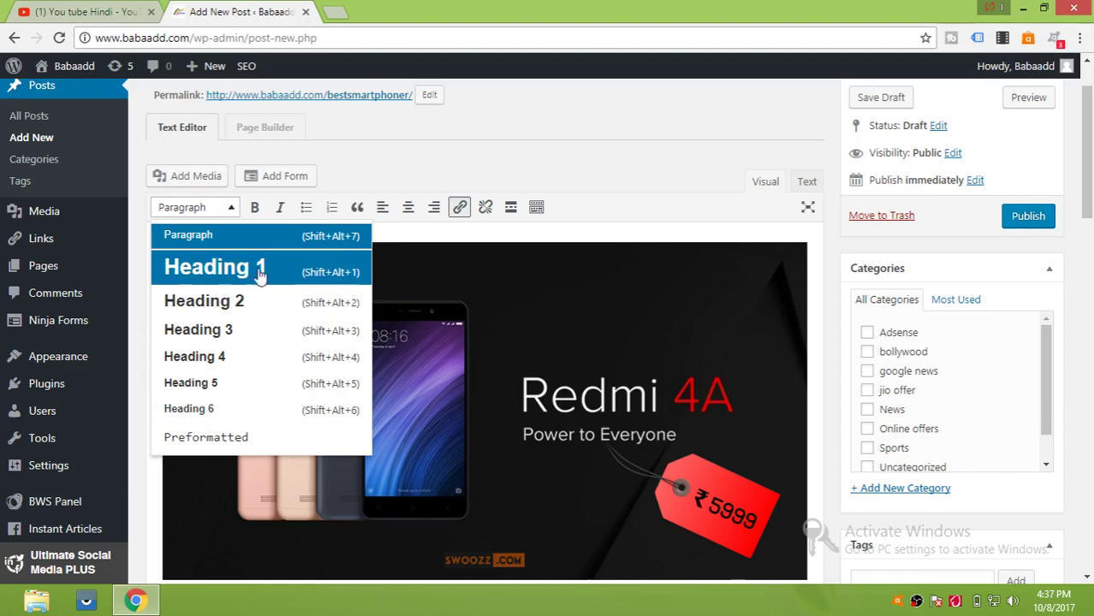
{"action": "left_click", "coordinate": [429, 235]}
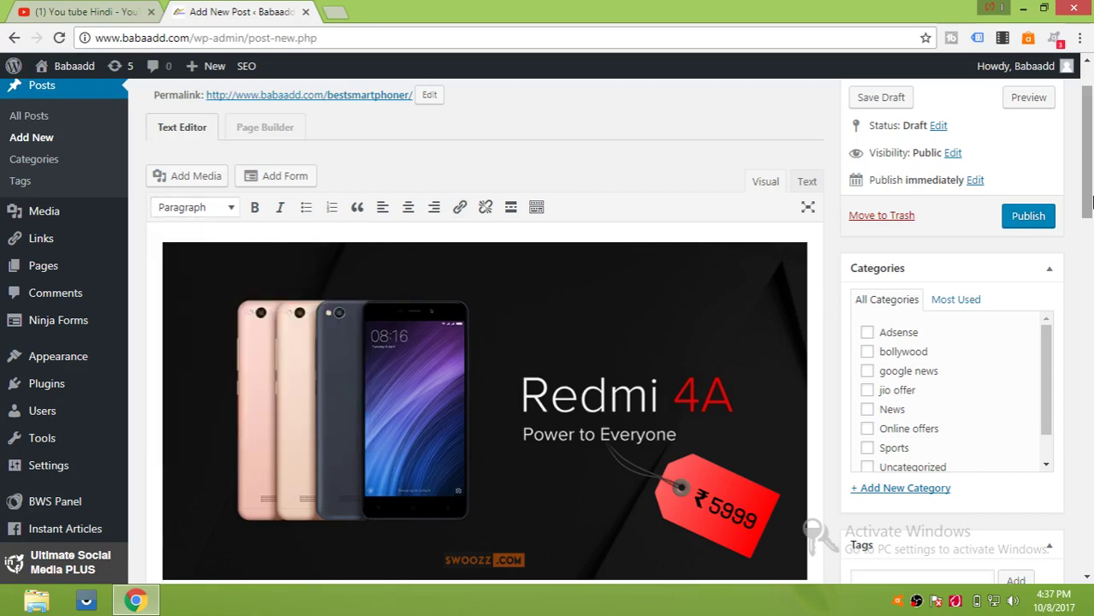
{"action": "left_click_drag", "start_coordinate": [1091, 192], "coordinate": [1078, 167]}
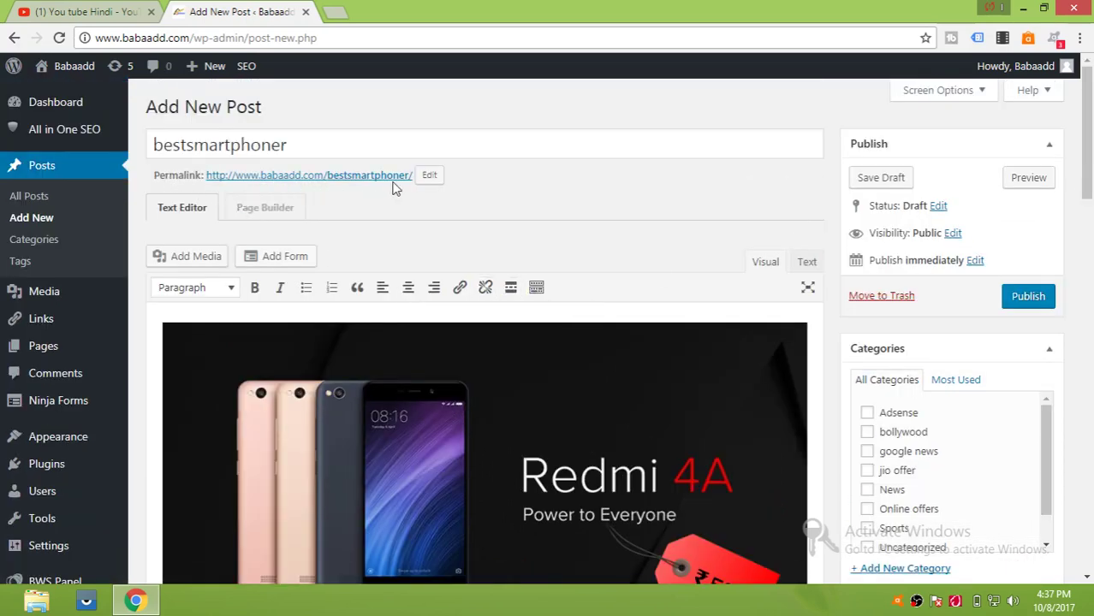
{"action": "left_click", "coordinate": [288, 177]}
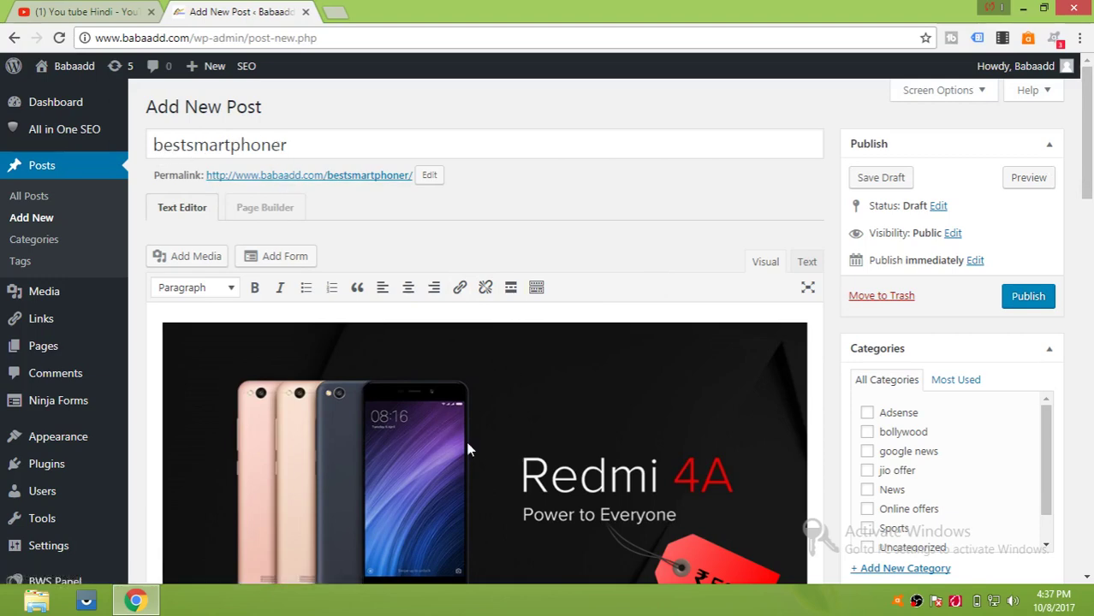
{"action": "left_click", "coordinate": [443, 430]}
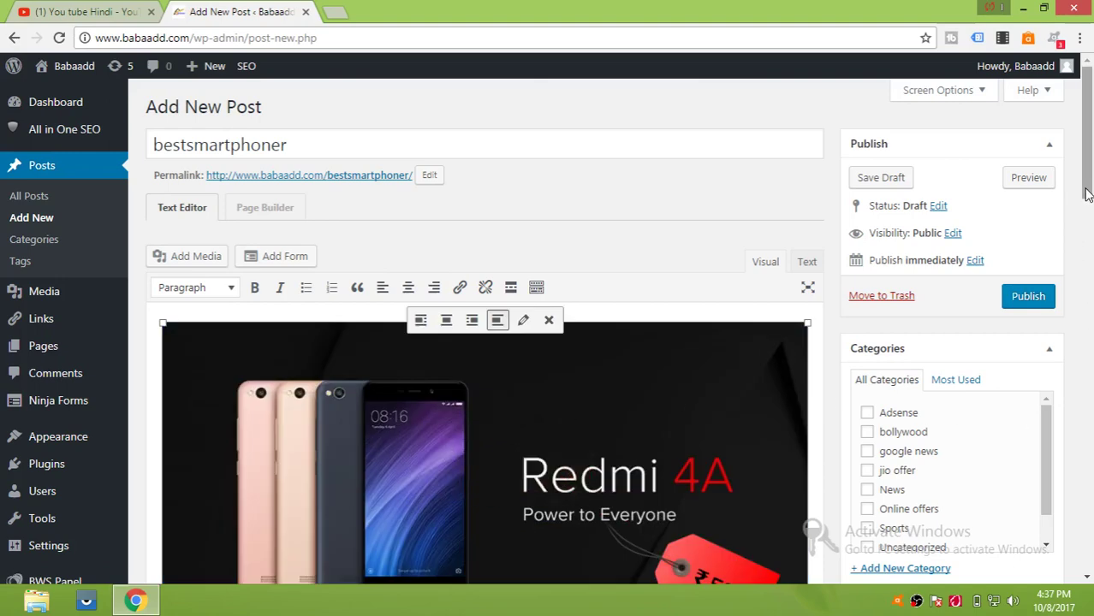
{"action": "left_click_drag", "start_coordinate": [1087, 195], "coordinate": [1089, 299]}
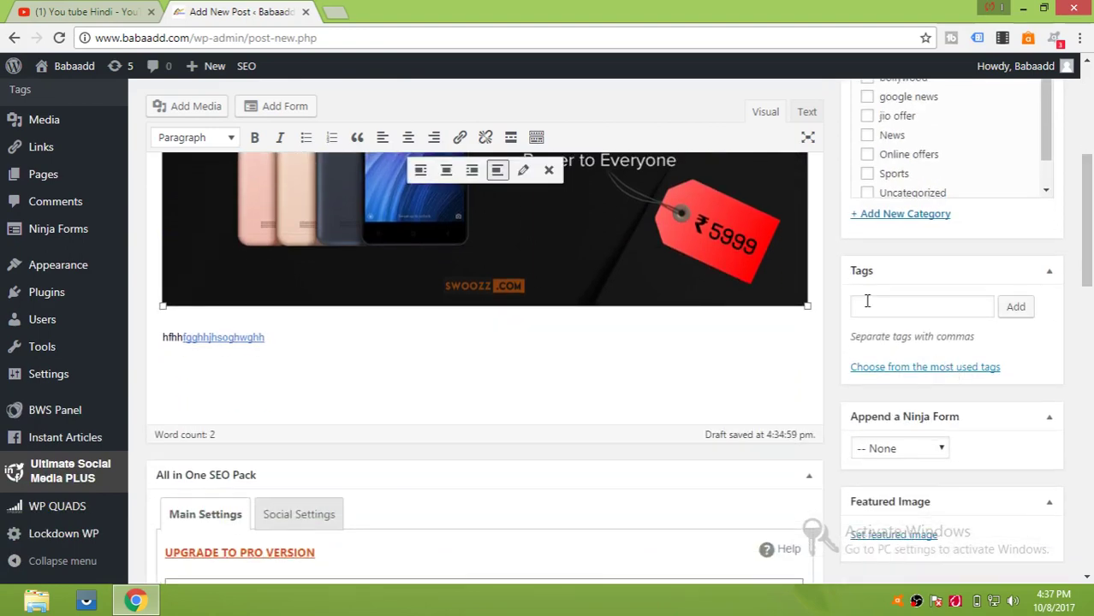
{"action": "left_click", "coordinate": [867, 302]}
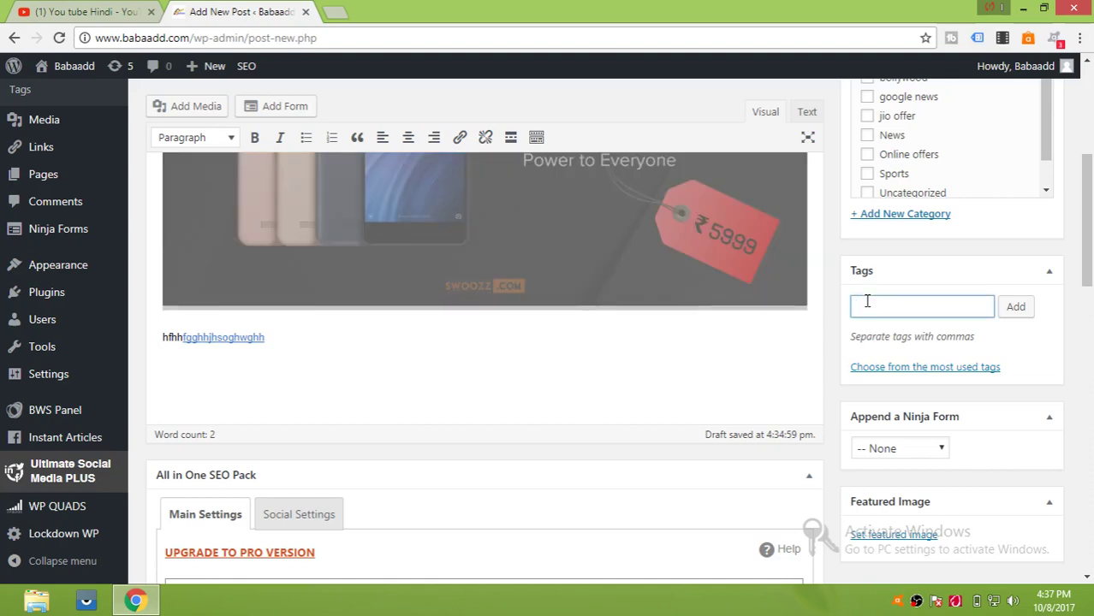
{"action": "type", "text": "samart"}
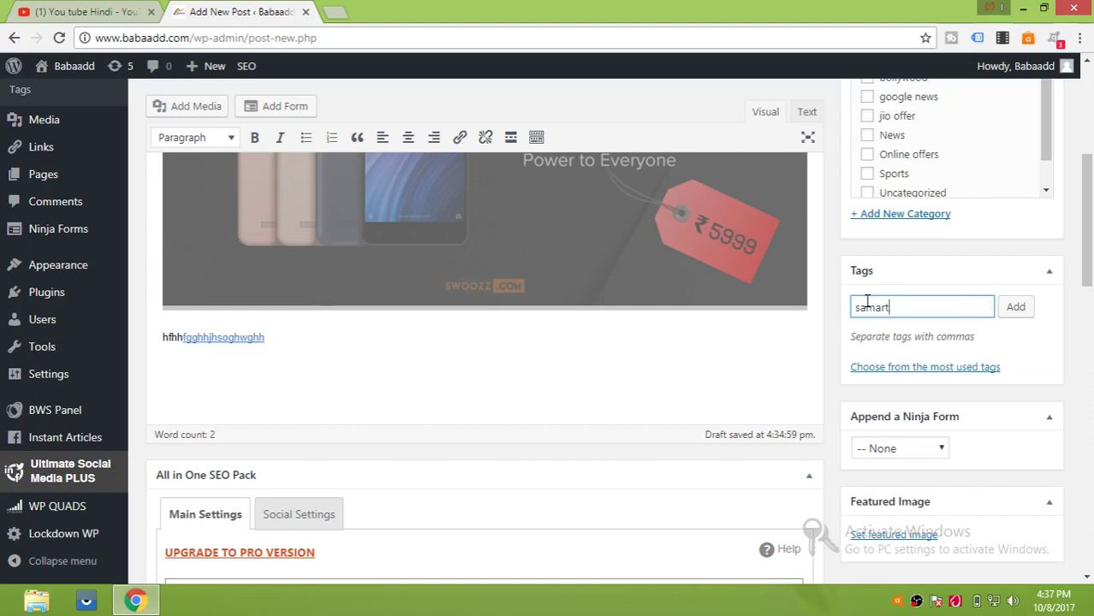
{"action": "type", "text": "fpkobh"}
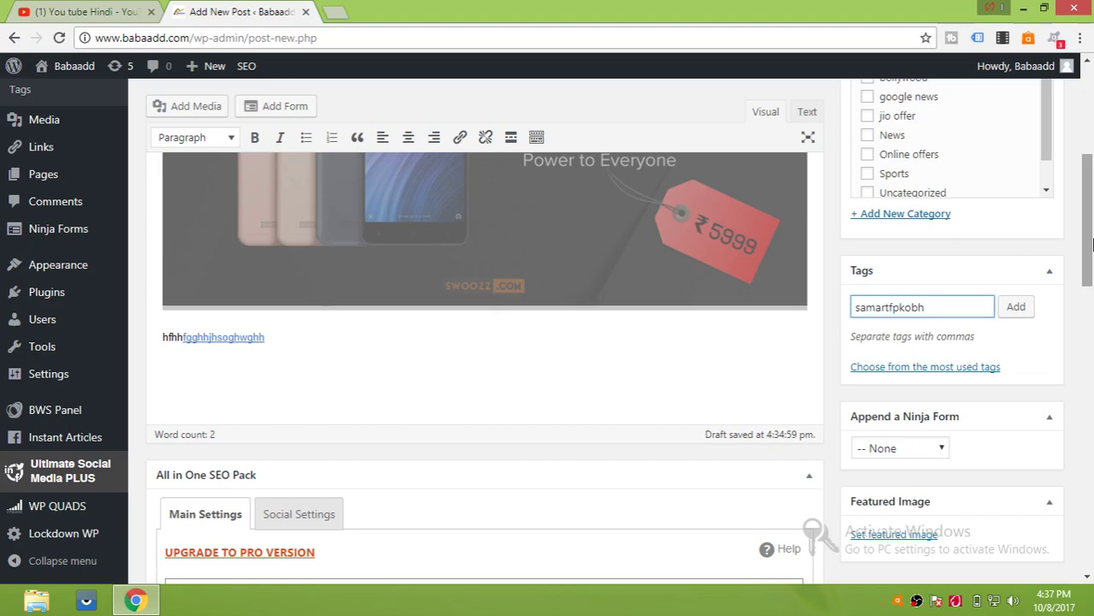
{"action": "left_click", "coordinate": [1016, 309]}
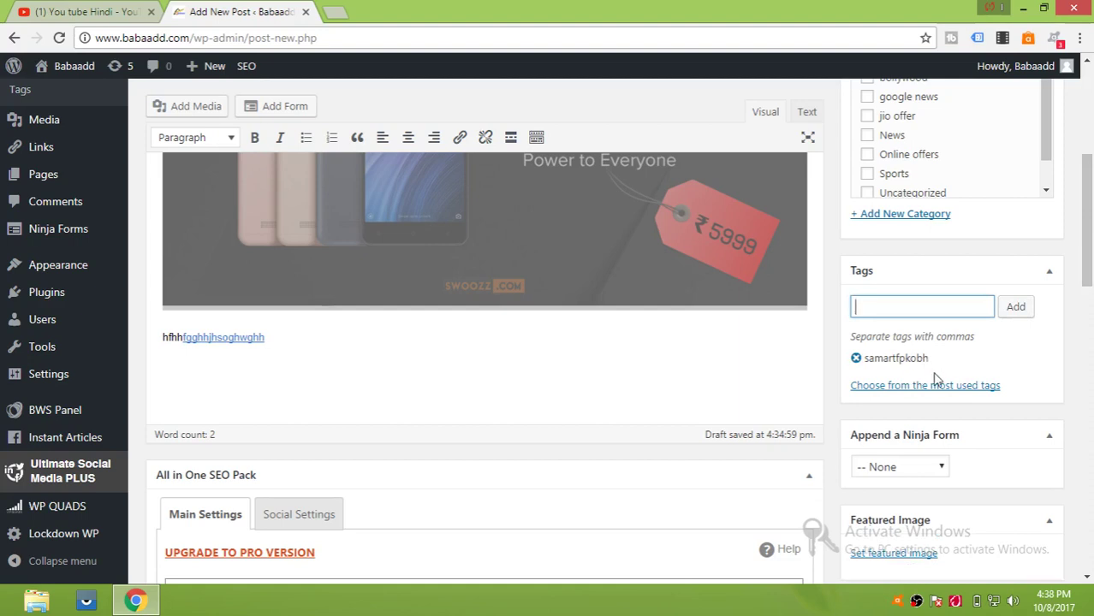
{"action": "left_click", "coordinate": [856, 359]}
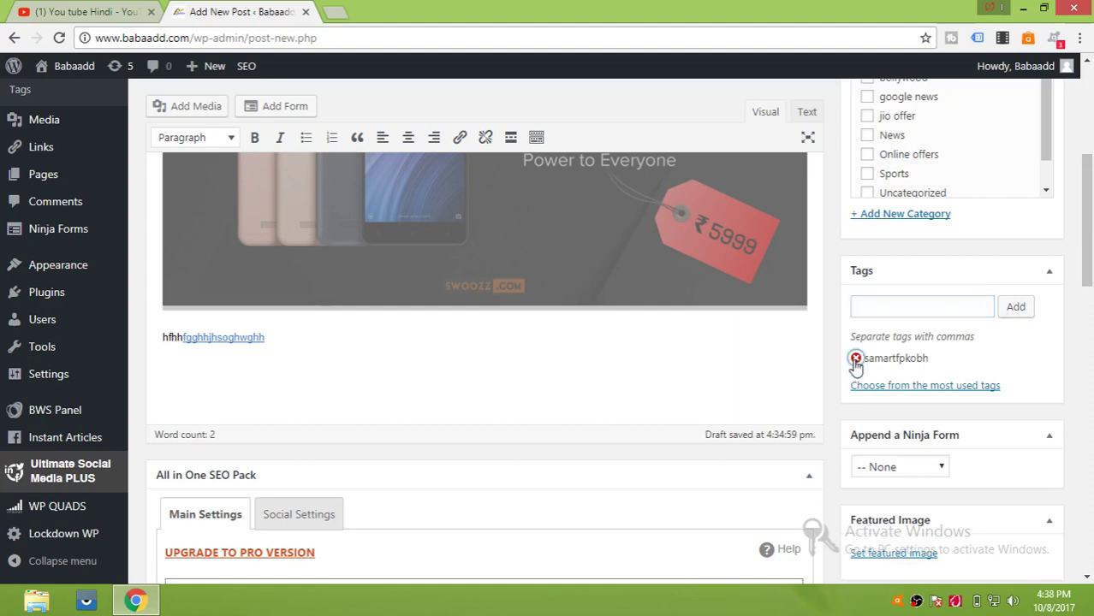
- Add the tag "phone" to the post
{"action": "left_click", "coordinate": [860, 305]}
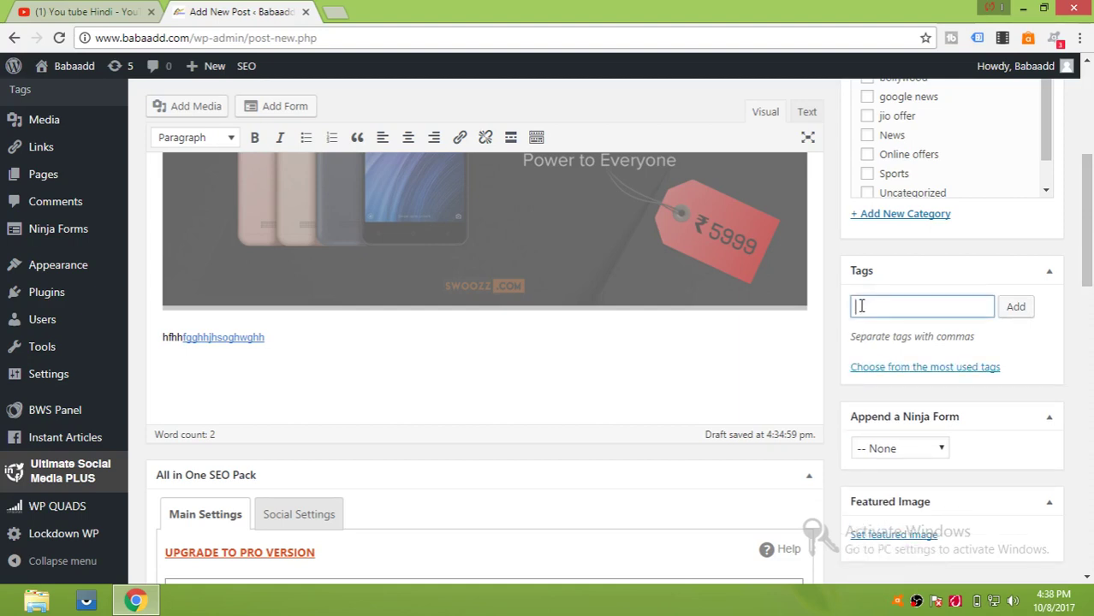
{"action": "type", "text": "phone"}
{"action": "left_click", "coordinate": [1024, 317]}
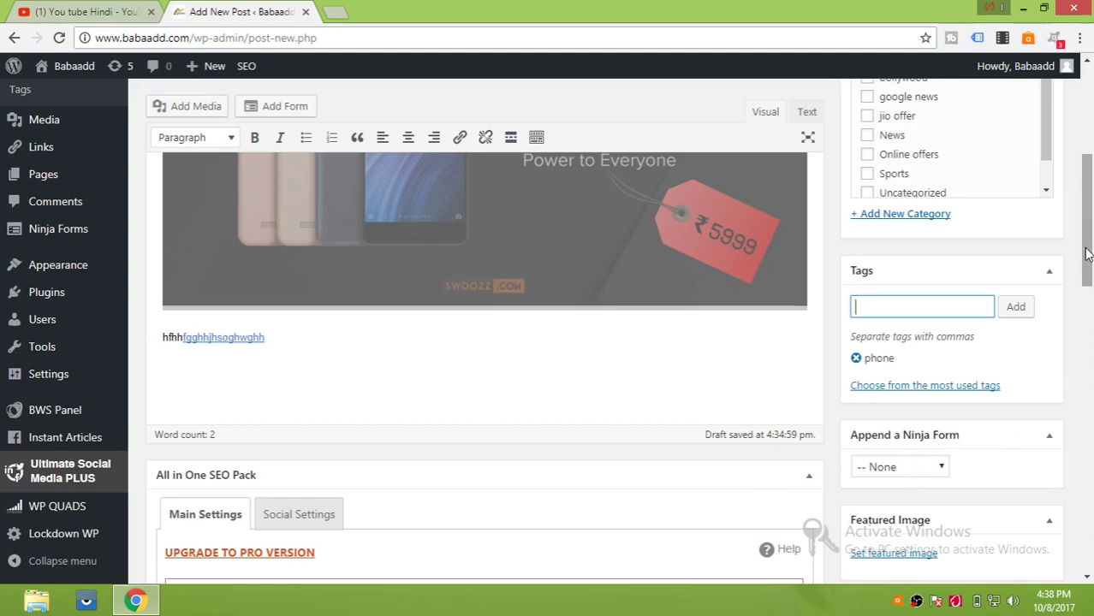
- Set Redmi-4A-Cover.png from the media library as the post's featured image
{"action": "left_click_drag", "start_coordinate": [1085, 253], "coordinate": [1091, 313]}
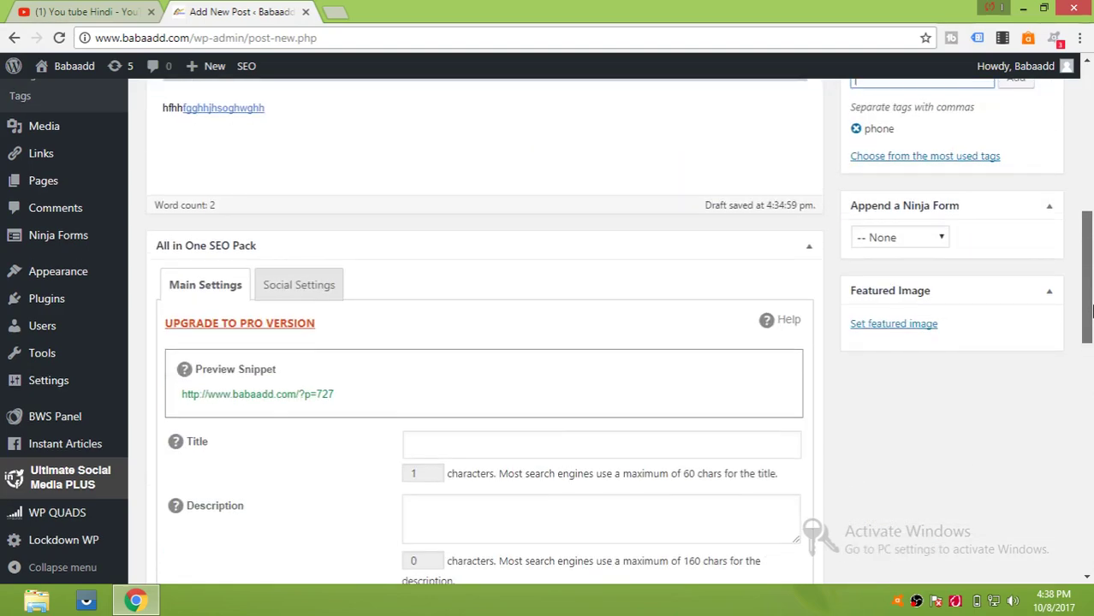
{"action": "left_click", "coordinate": [871, 329]}
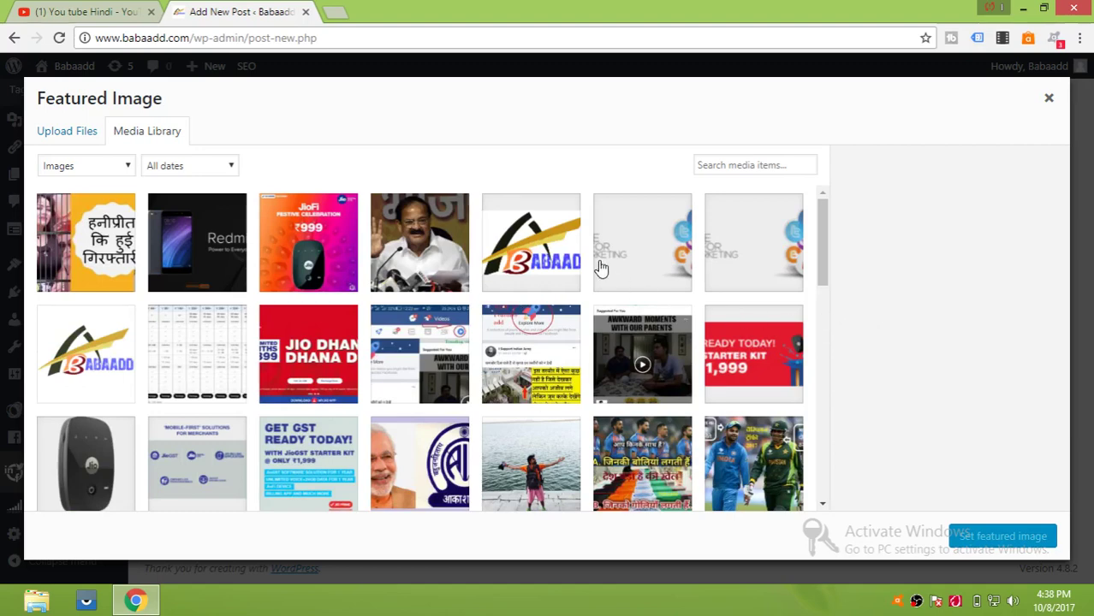
{"action": "left_click", "coordinate": [211, 258]}
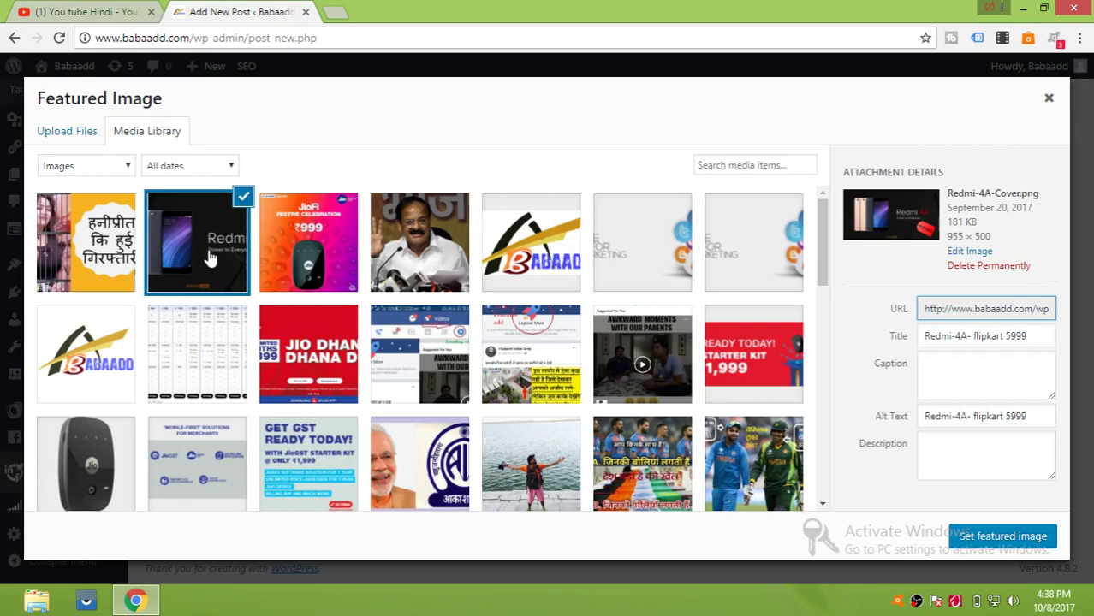
{"action": "left_click", "coordinate": [987, 534]}
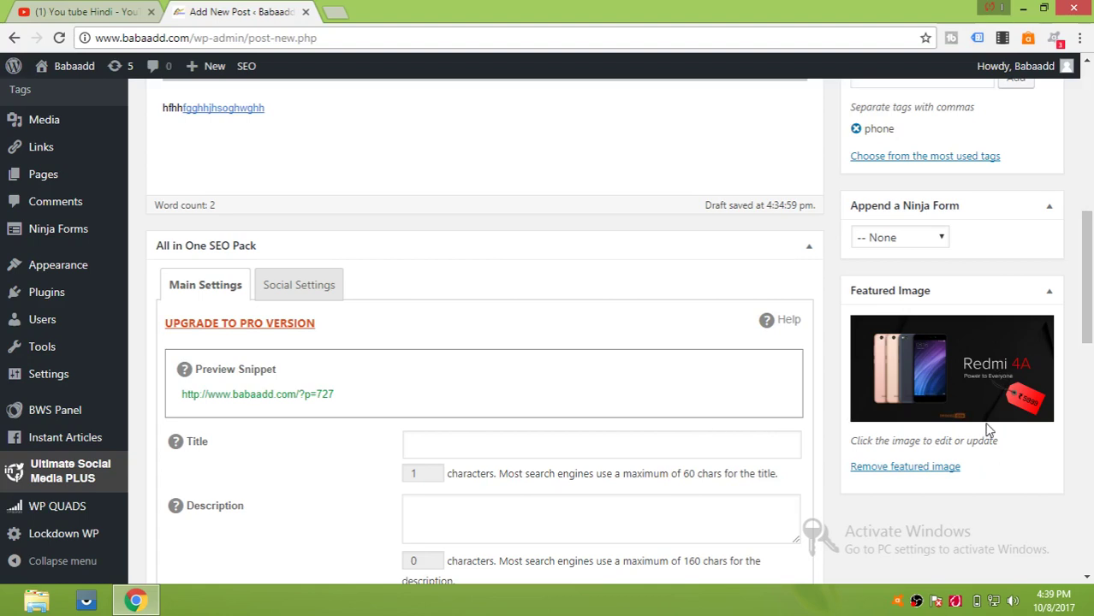
- Examine the All in One SEO Pack main settings for the post, including its title, description and keywords fields
{"action": "left_click_drag", "start_coordinate": [1091, 310], "coordinate": [1090, 364]}
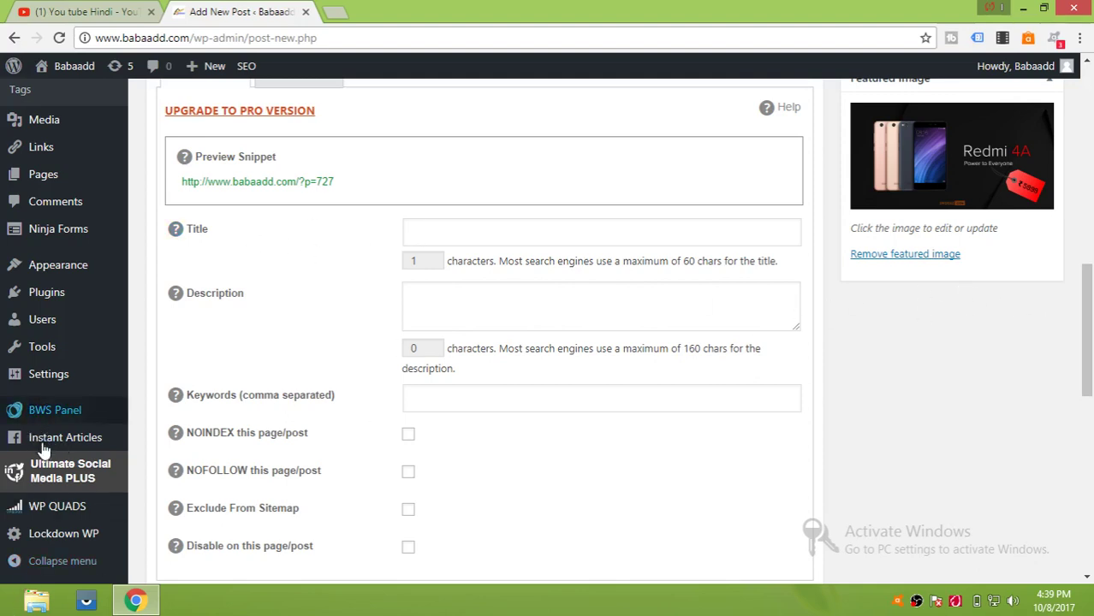
{"action": "mouse_move", "coordinate": [41, 320]}
{"action": "mouse_move", "coordinate": [41, 297]}
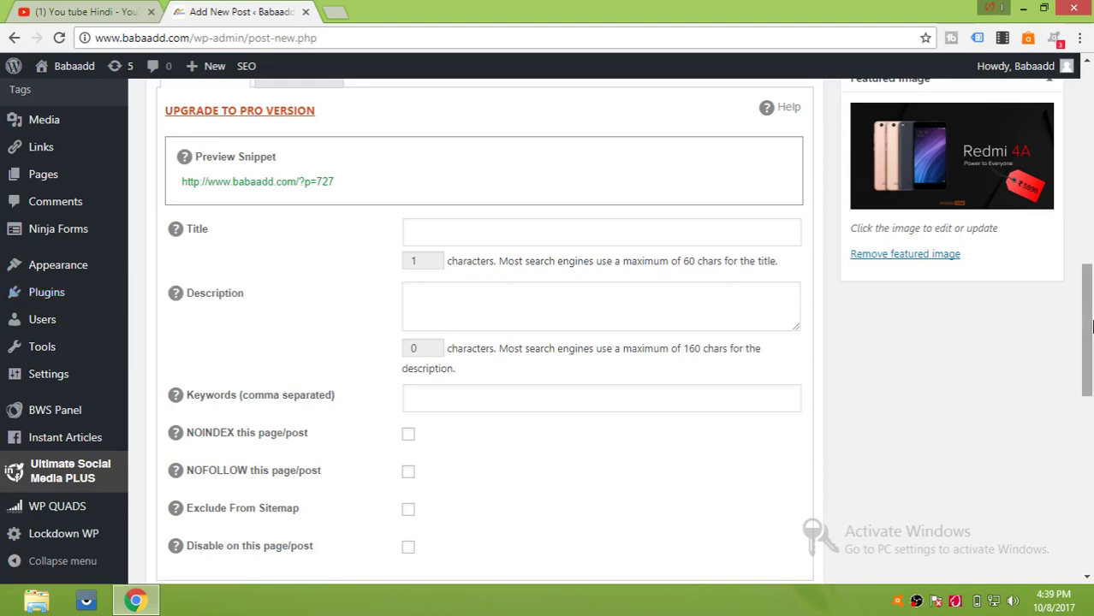
{"action": "left_click_drag", "start_coordinate": [1091, 326], "coordinate": [1091, 265]}
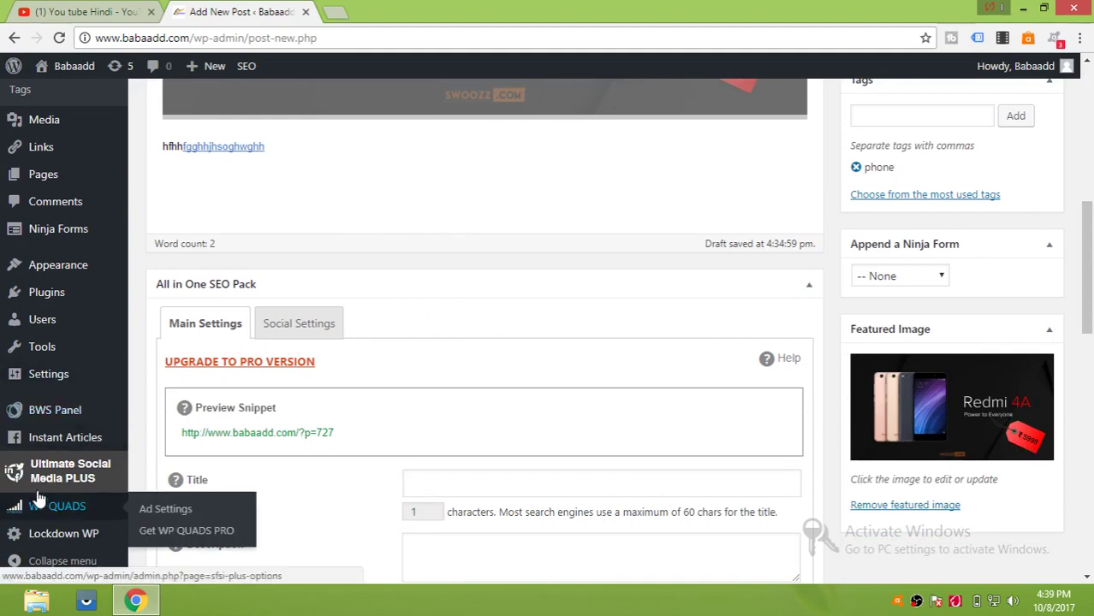
{"action": "mouse_move", "coordinate": [50, 415]}
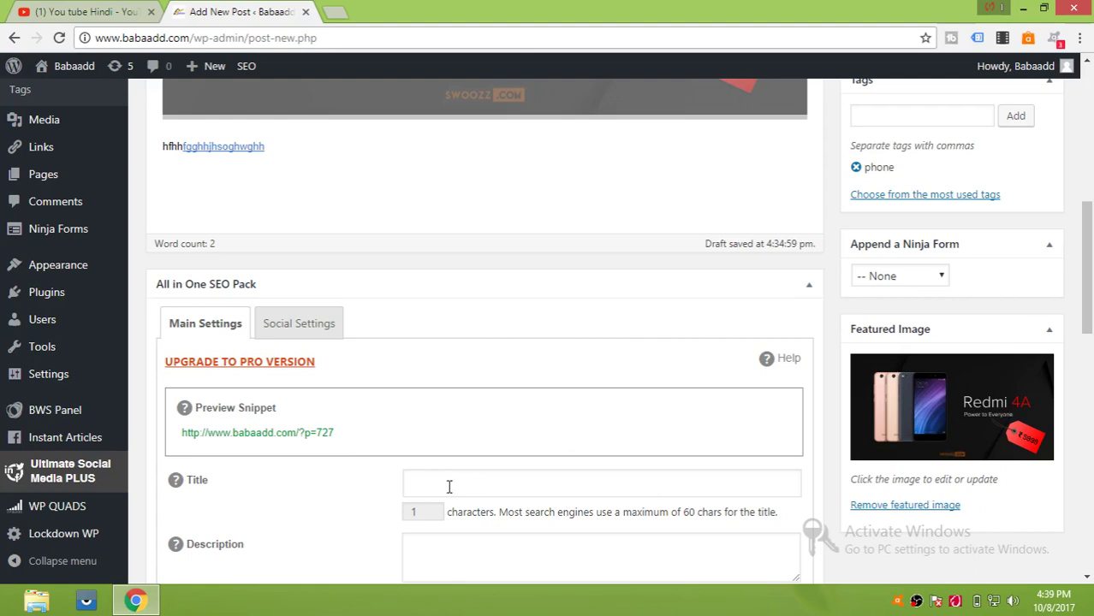
{"action": "scroll", "coordinate": [448, 488], "scroll_direction": "down", "scroll_amount": 3}
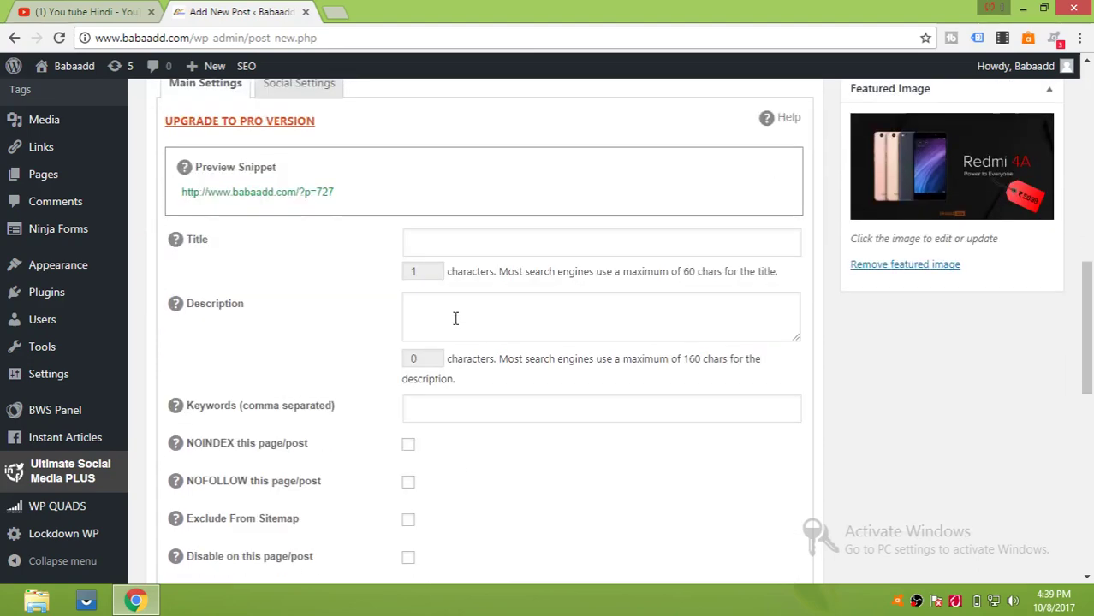
{"action": "left_click", "coordinate": [465, 249]}
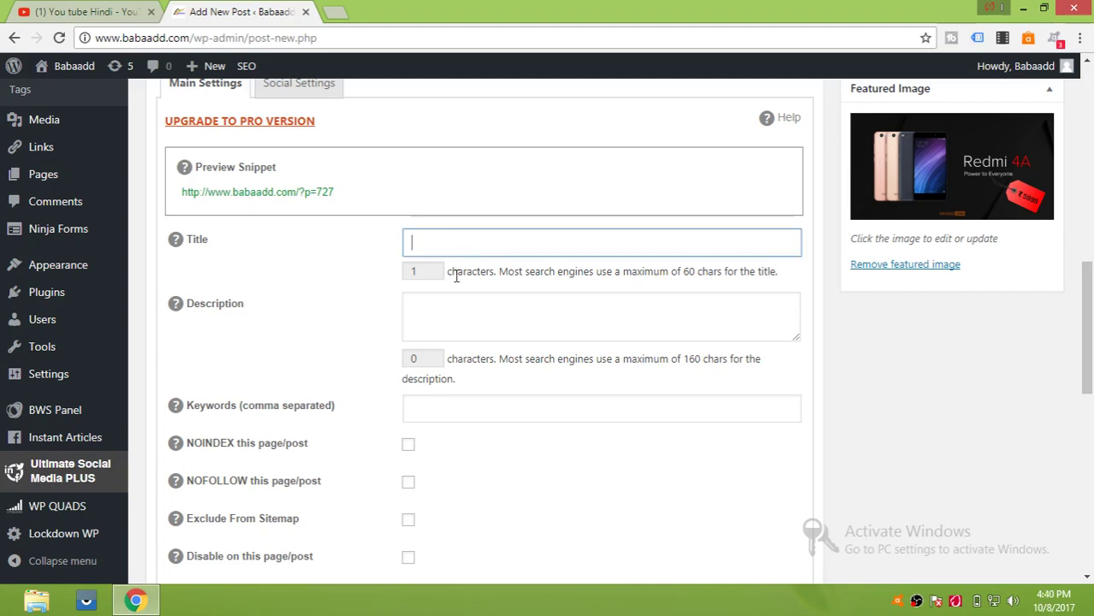
{"action": "left_click", "coordinate": [442, 319]}
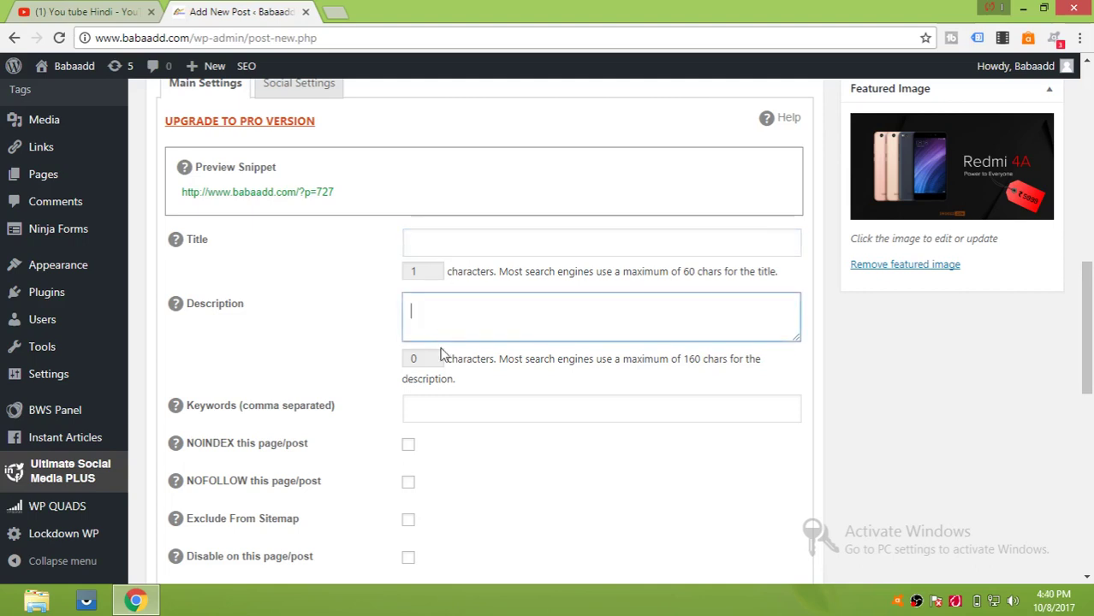
{"action": "left_click", "coordinate": [436, 409]}
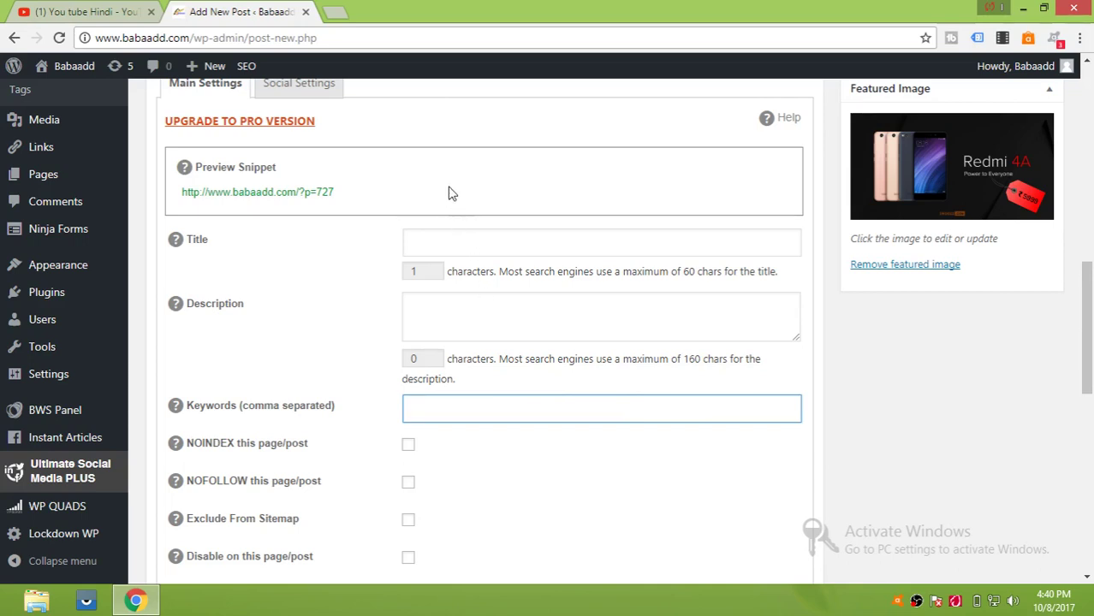
- Copy the post title "bestsmartphoner" into the Title field of the All in One SEO Pack settings
{"action": "scroll", "coordinate": [451, 193], "scroll_direction": "up", "scroll_amount": 15}
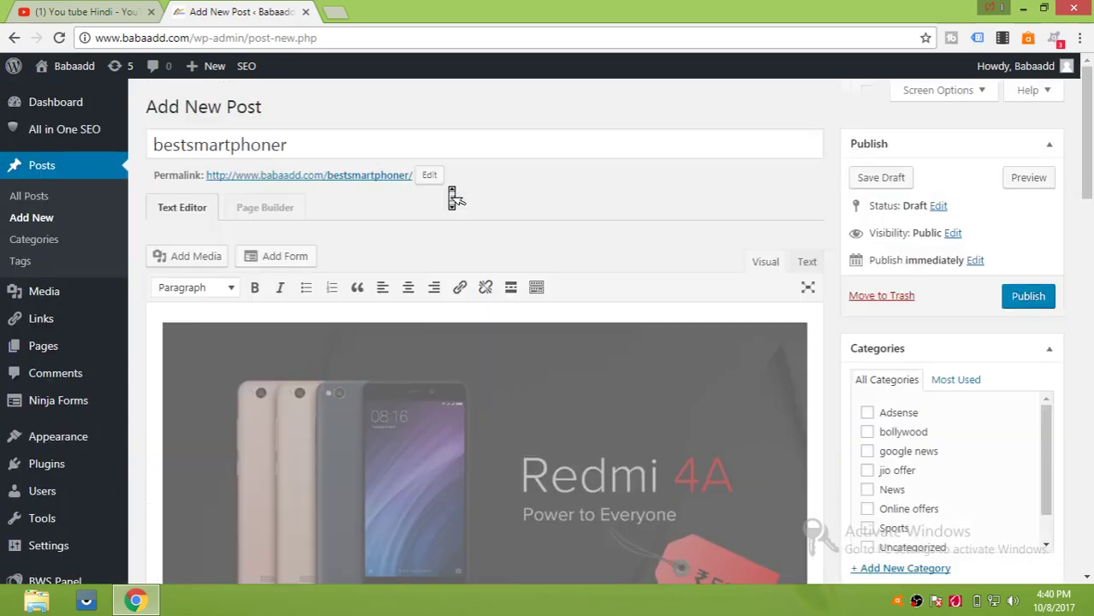
{"action": "left_click", "coordinate": [292, 150]}
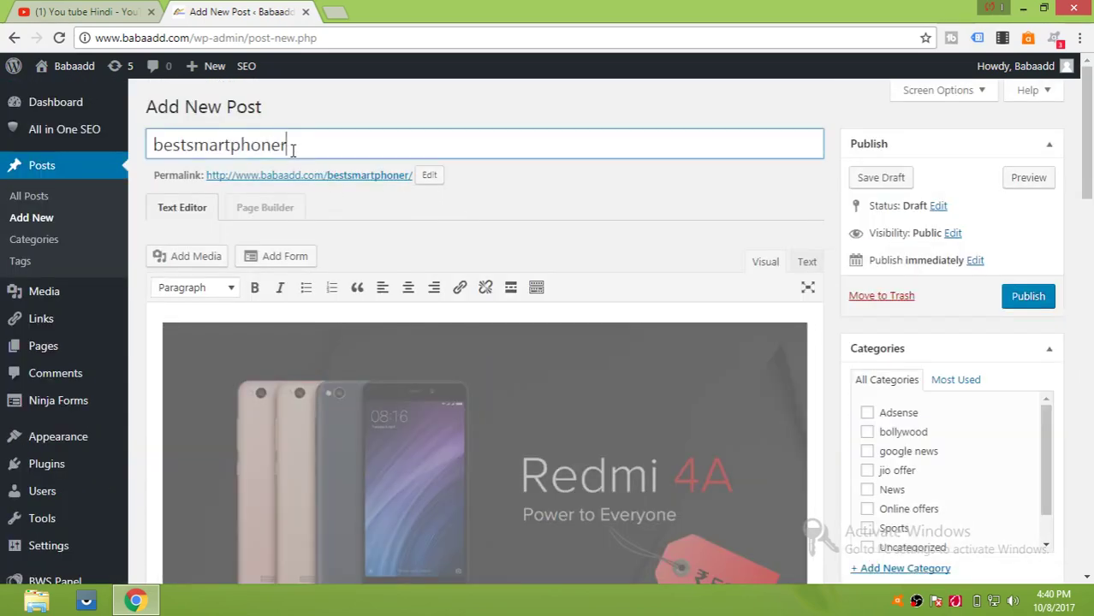
{"action": "double_click", "coordinate": [292, 150]}
{"action": "key", "text": "ctrl+c"}
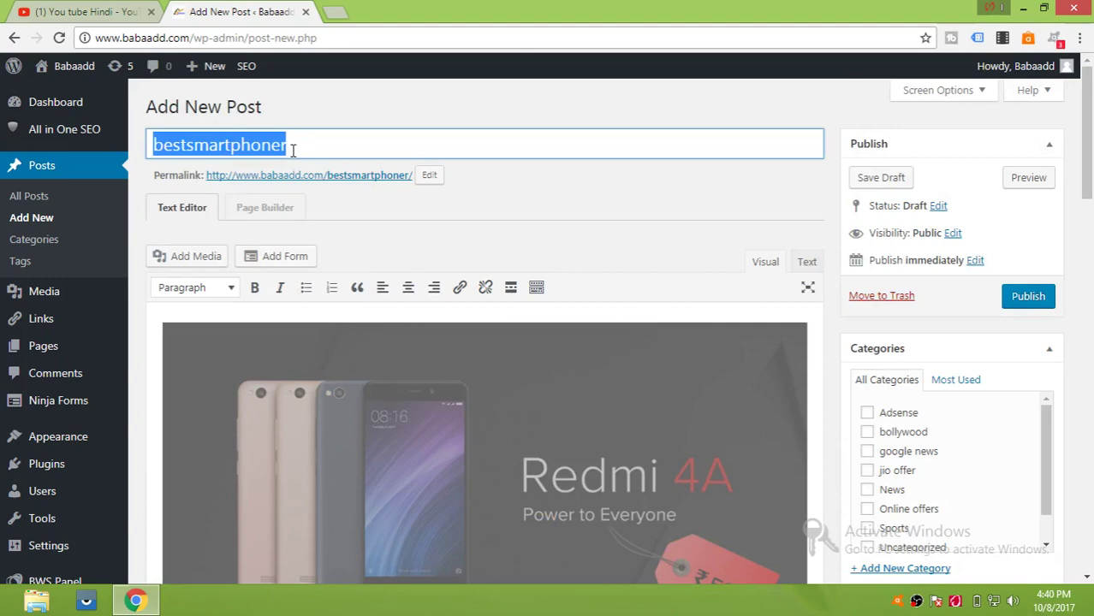
{"action": "scroll", "coordinate": [292, 150], "scroll_direction": "down", "scroll_amount": 12}
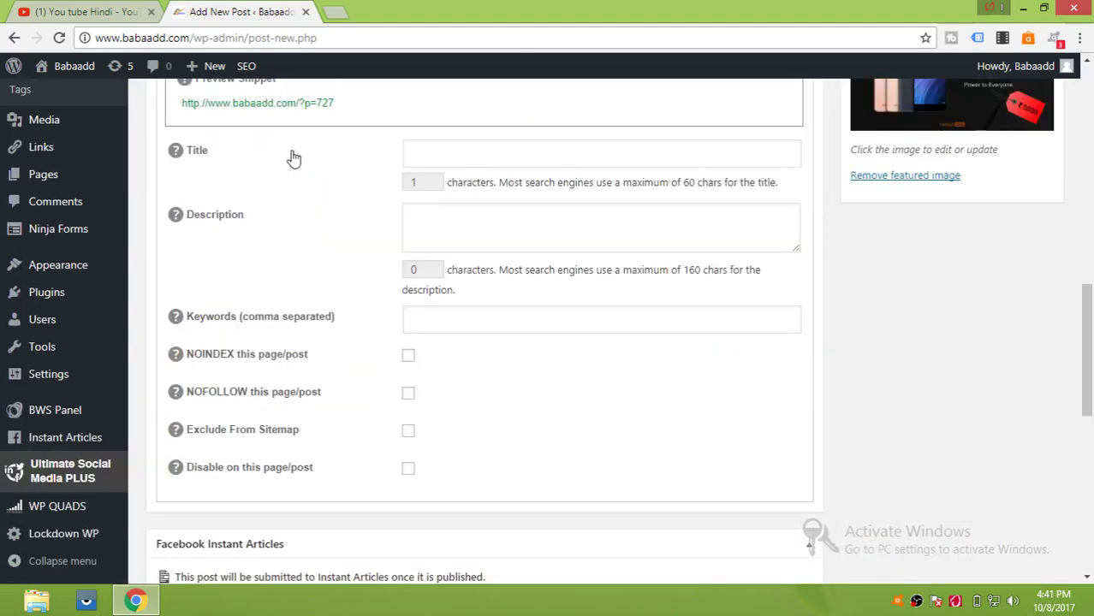
{"action": "left_click", "coordinate": [428, 139]}
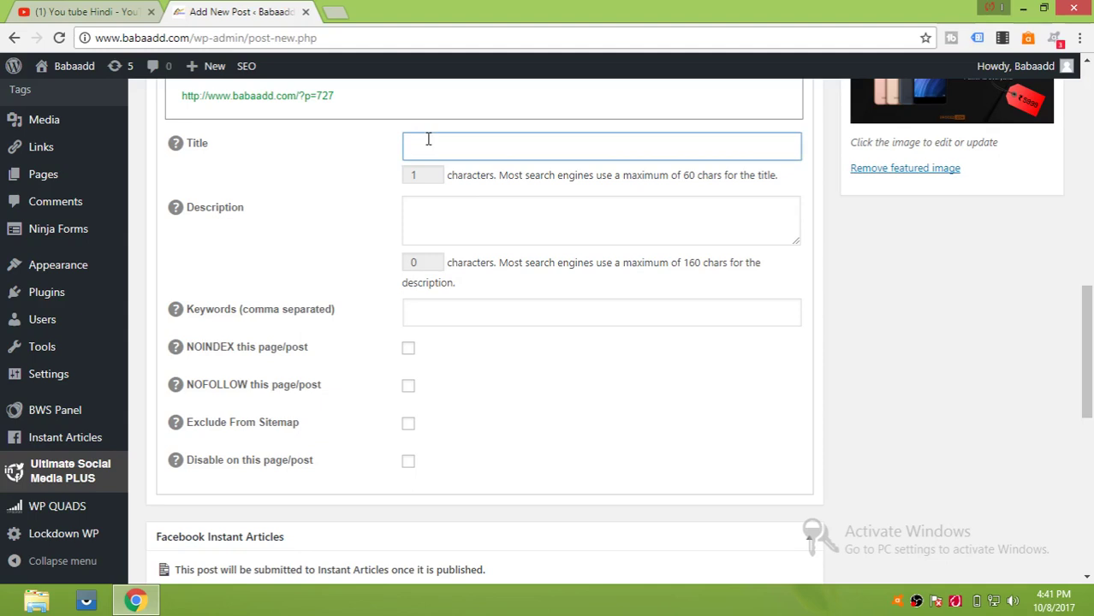
{"action": "key", "text": "ctrl+v"}
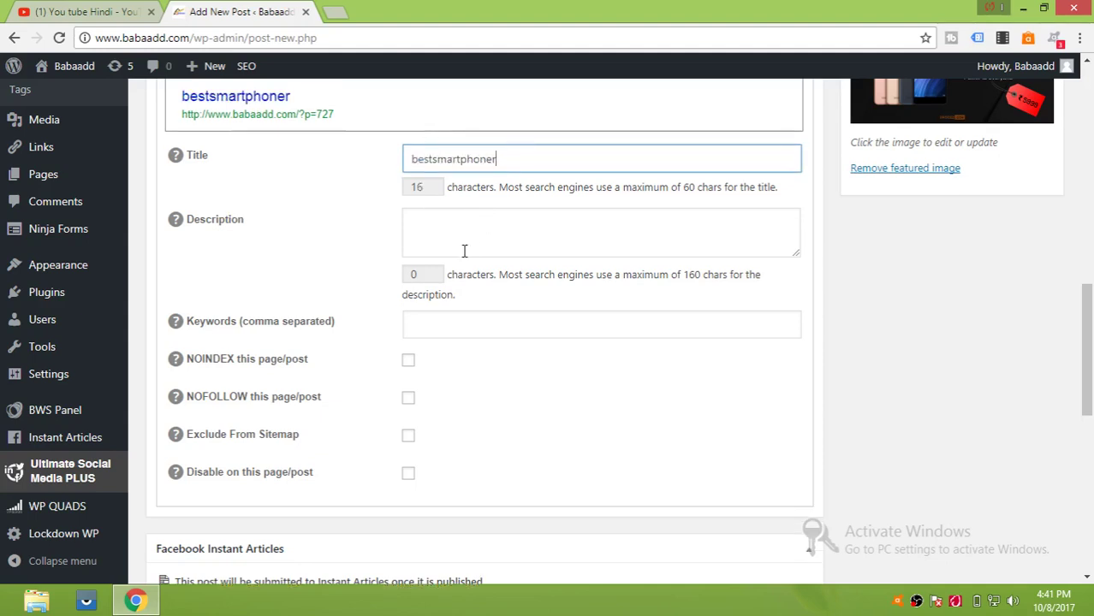
- Copy the link address "w.wwwb,mmMX" from the linked body text into the Description field of the All in One SEO Pack settings
{"action": "scroll", "coordinate": [467, 257], "scroll_direction": "up", "scroll_amount": 5}
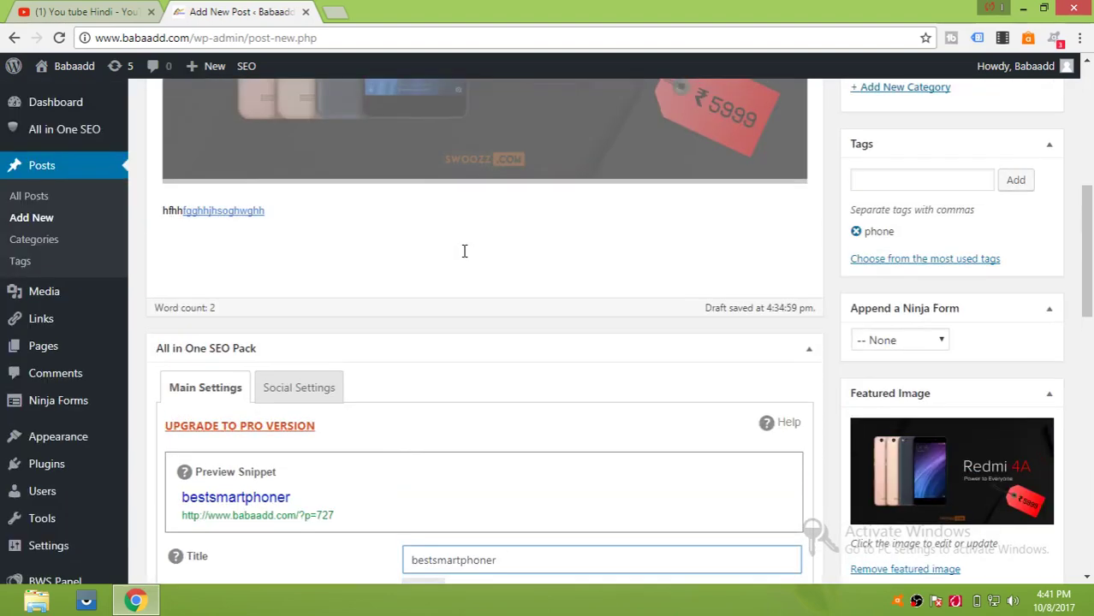
{"action": "left_click", "coordinate": [315, 215]}
{"action": "key", "text": "ctrl+k"}
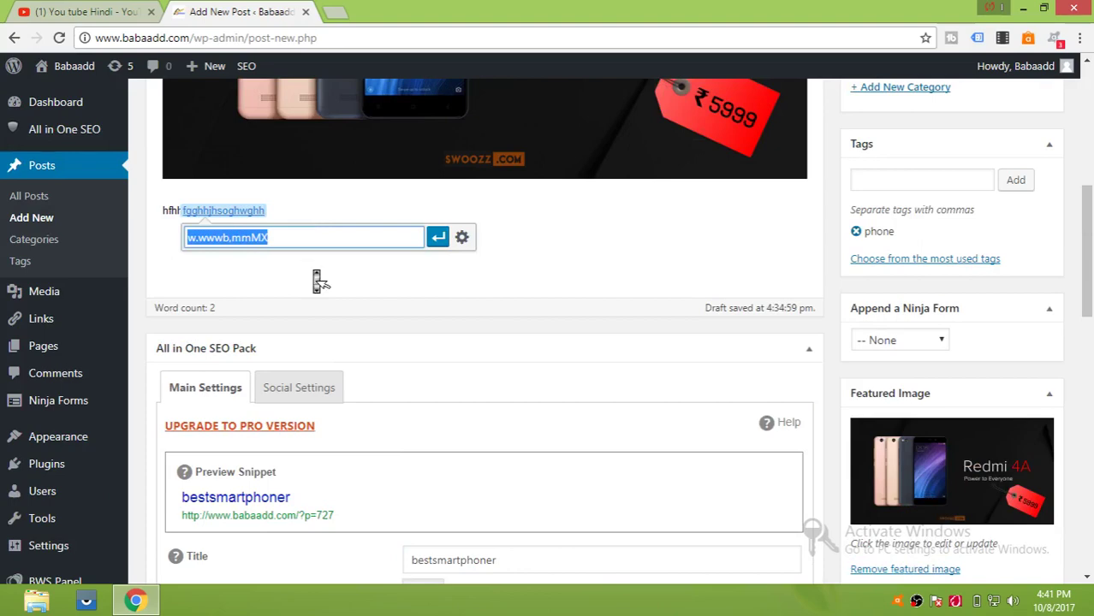
{"action": "scroll", "coordinate": [314, 271], "scroll_direction": "down", "scroll_amount": 10}
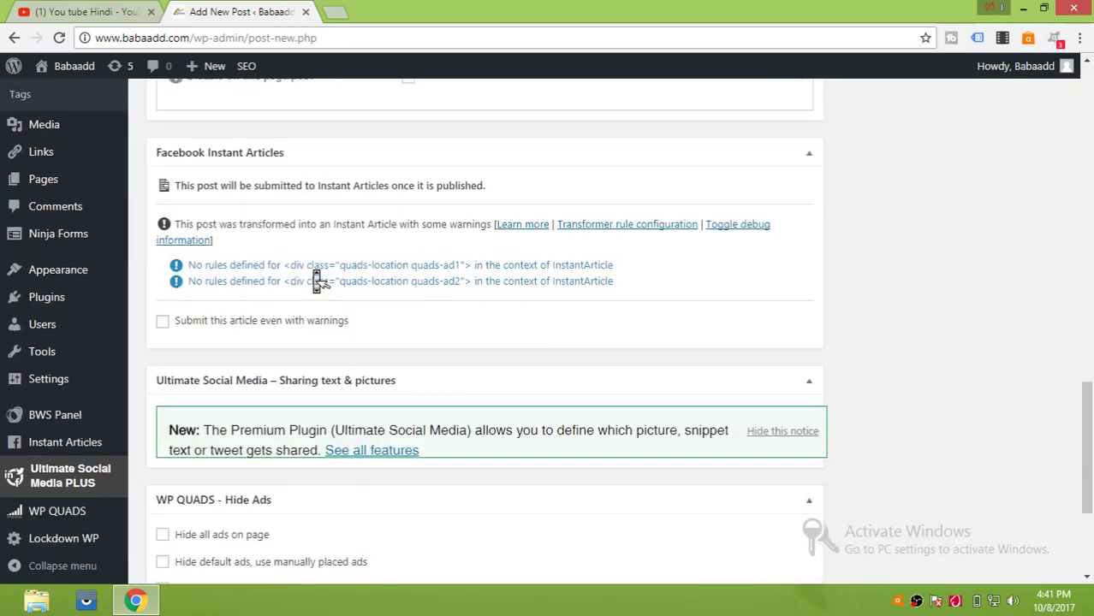
{"action": "scroll", "coordinate": [315, 270], "scroll_direction": "up", "scroll_amount": 2}
{"action": "scroll", "coordinate": [315, 280], "scroll_direction": "up", "scroll_amount": 2}
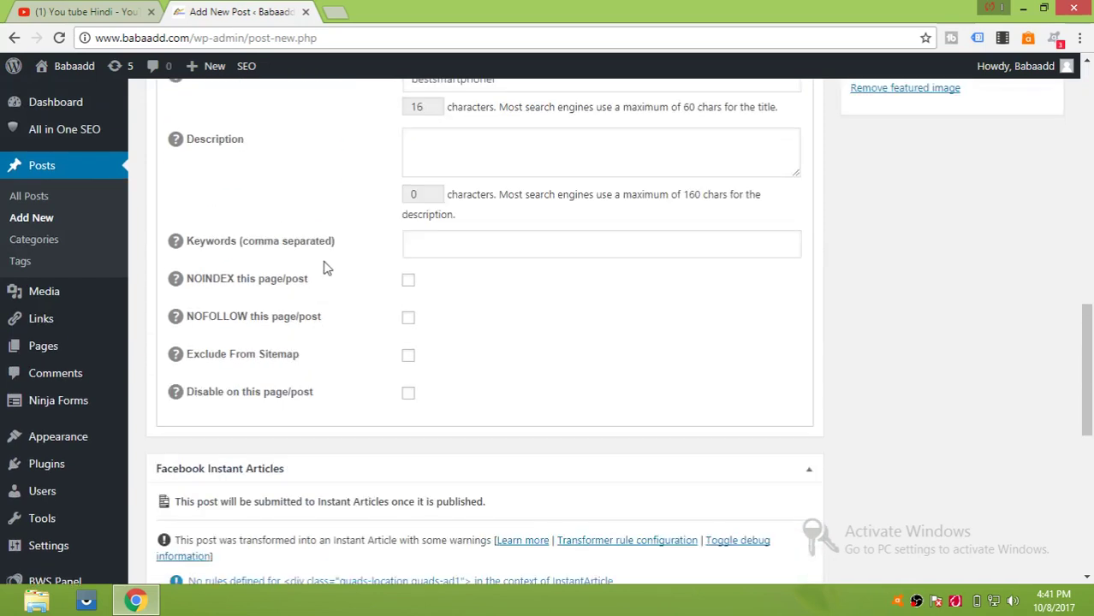
{"action": "left_click", "coordinate": [471, 164]}
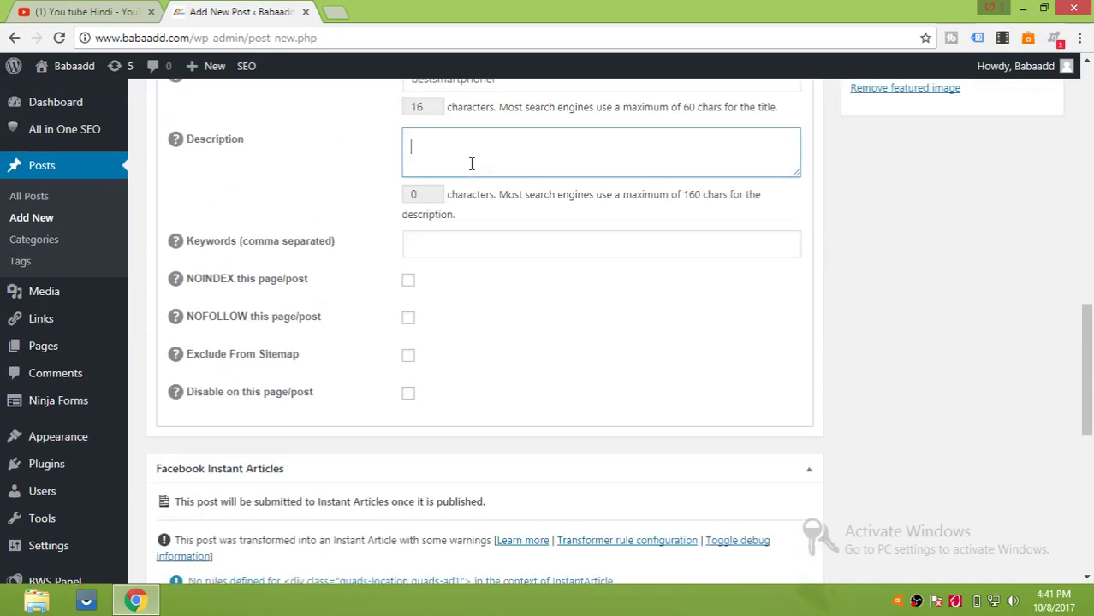
{"action": "type", "text": "w.wwwb.mmMX"}
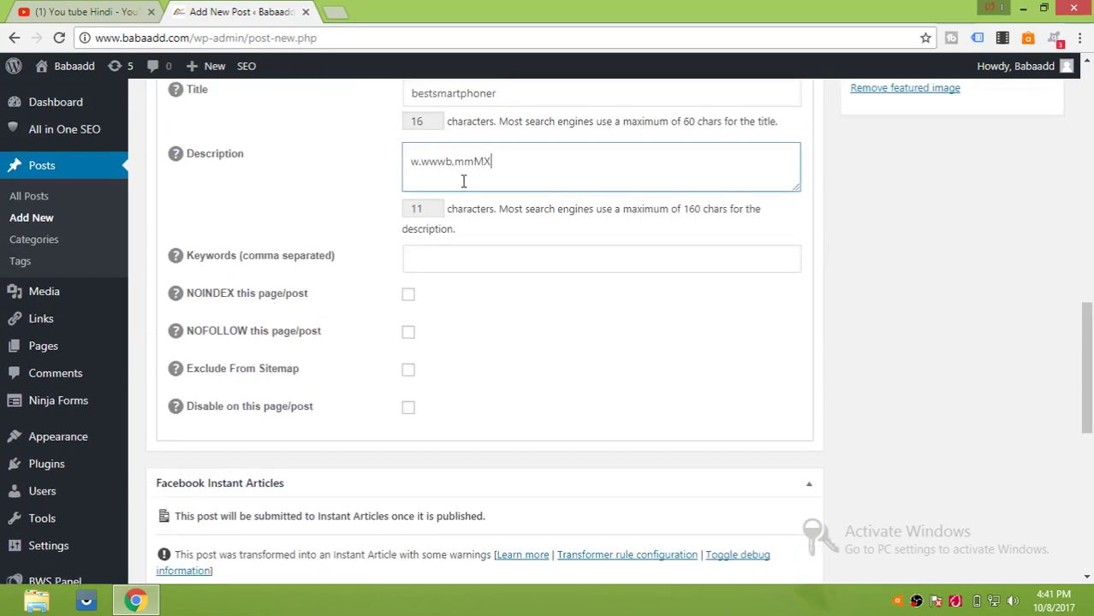
- Enter "phone,smaertphone," as the post's keywords in the All in One SEO Pack settings
{"action": "left_click", "coordinate": [440, 262]}
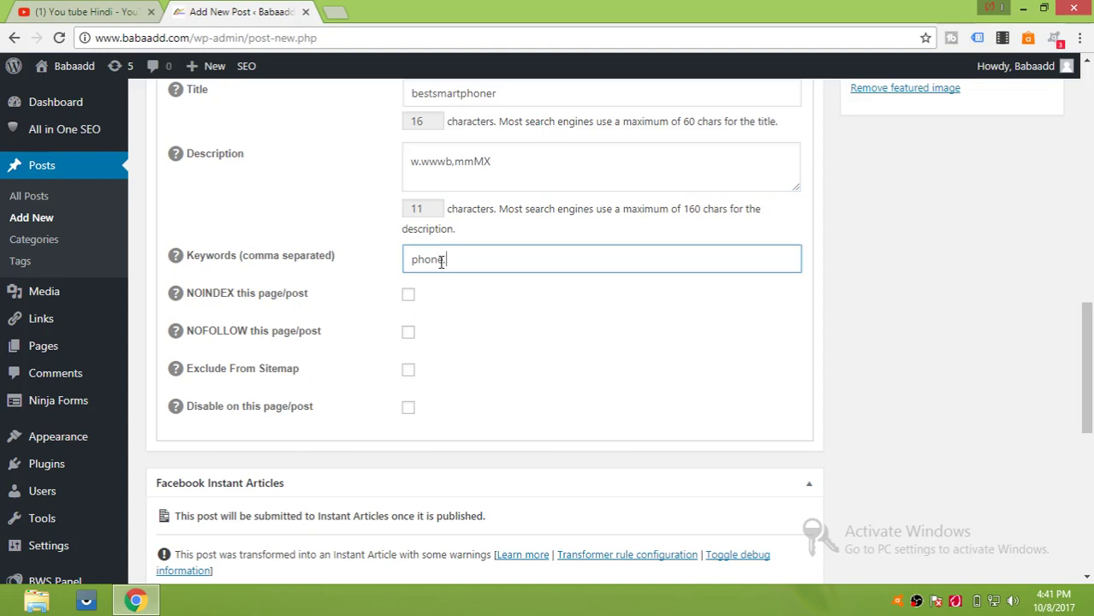
{"action": "type", "text": "phone,smaertphone,"}
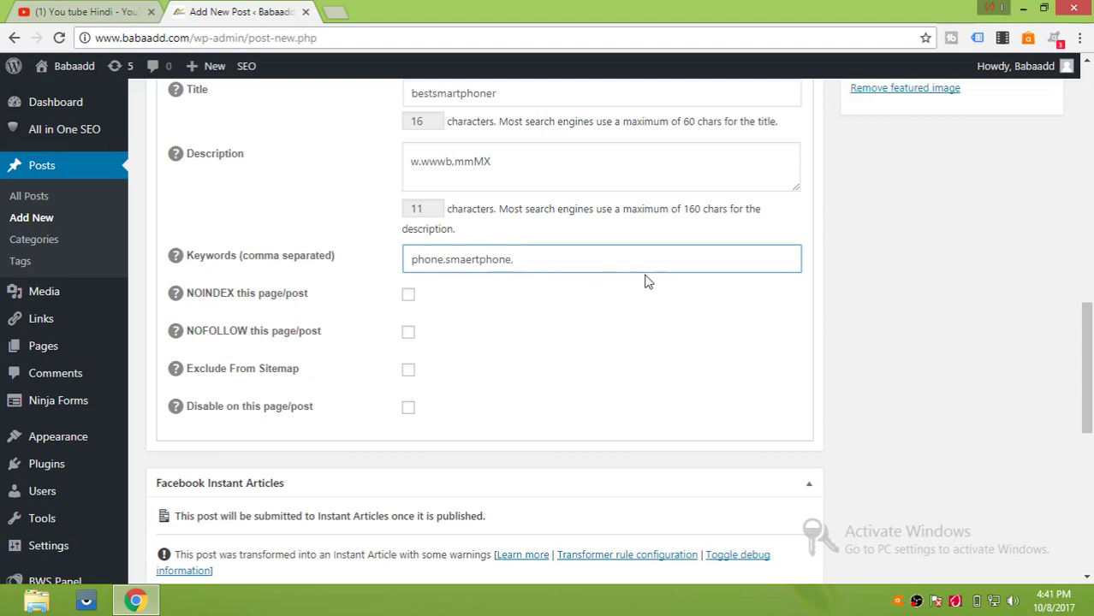
- Review the completed SEO fields and preview snippet, along with the Facebook Instant Articles, Ultimate Social Media and WP QUADS sections below
{"action": "scroll", "coordinate": [680, 261], "scroll_direction": "up", "scroll_amount": 4}
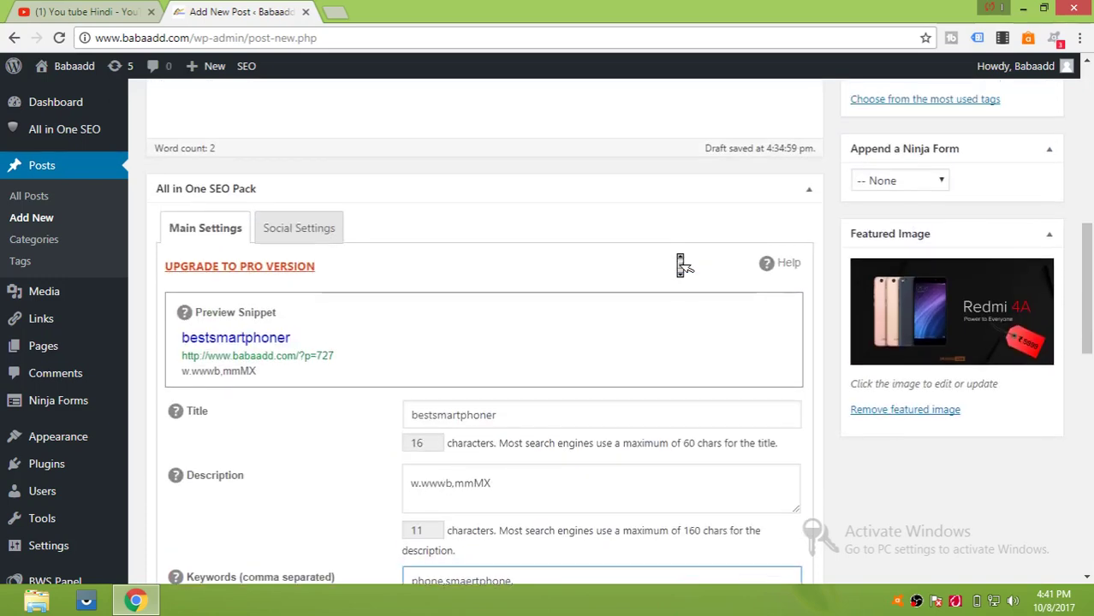
{"action": "scroll", "coordinate": [682, 265], "scroll_direction": "up", "scroll_amount": 2}
{"action": "scroll", "coordinate": [682, 266], "scroll_direction": "down", "scroll_amount": 5}
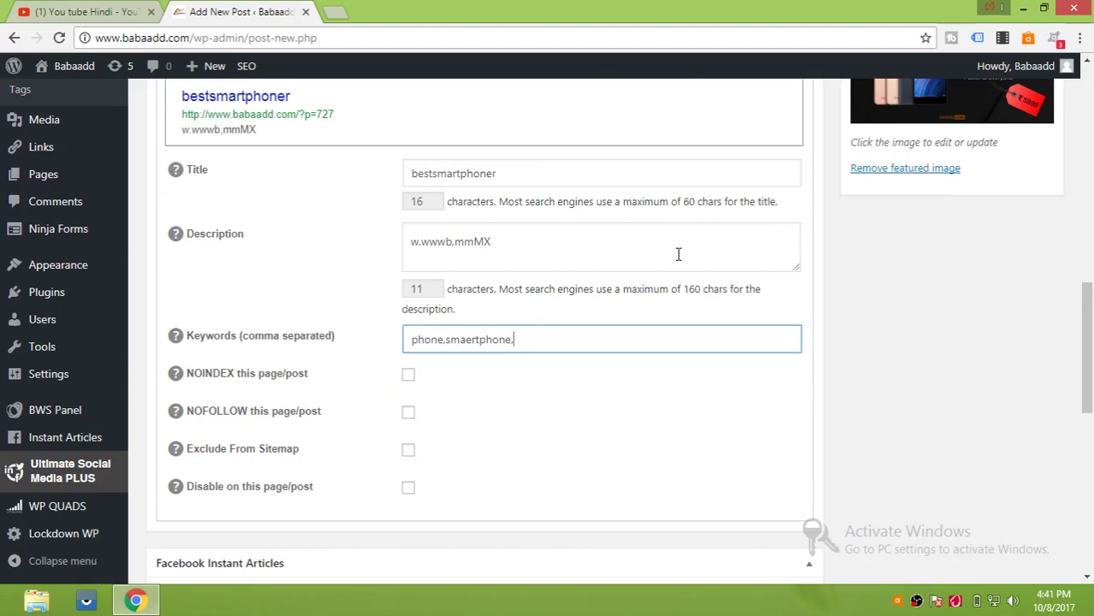
{"action": "scroll", "coordinate": [680, 261], "scroll_direction": "up", "scroll_amount": 4}
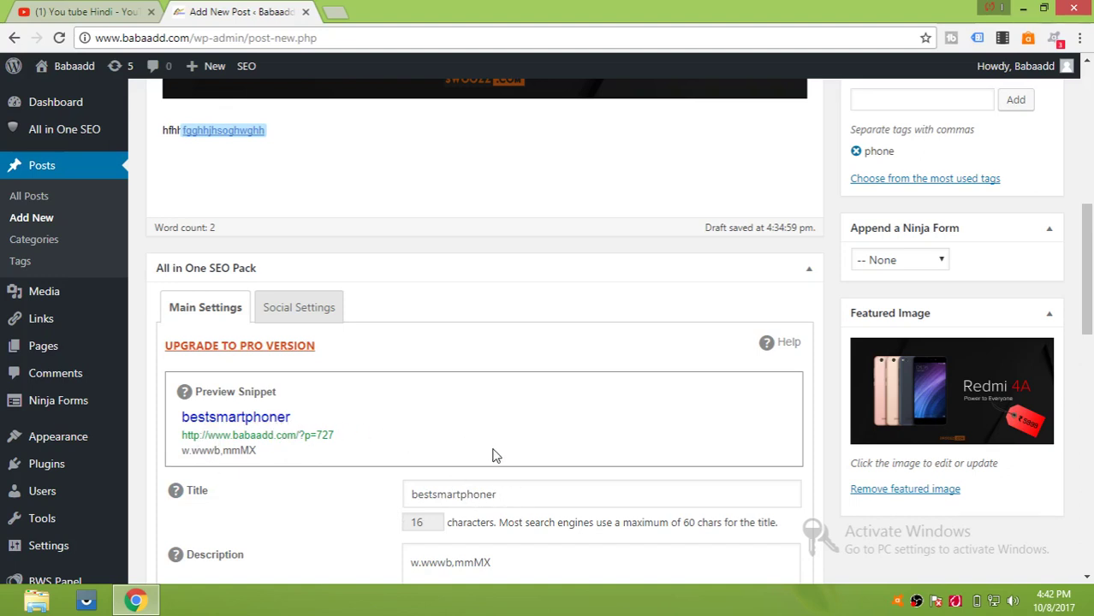
{"action": "scroll", "coordinate": [635, 311], "scroll_direction": "down", "scroll_amount": 2}
{"action": "scroll", "coordinate": [635, 317], "scroll_direction": "down", "scroll_amount": 10}
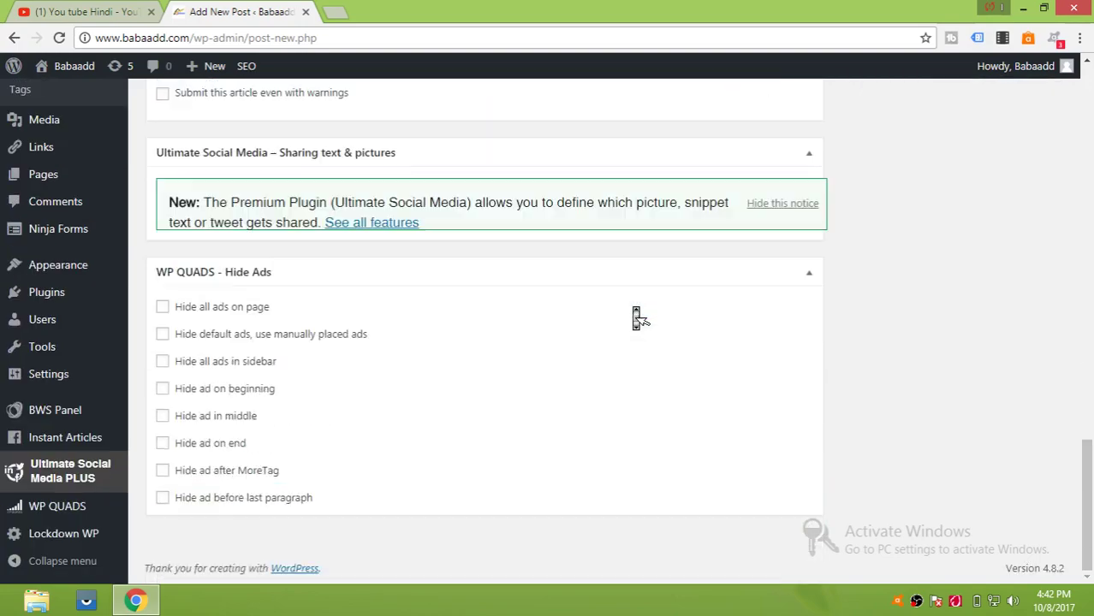
{"action": "scroll", "coordinate": [635, 317], "scroll_direction": "up", "scroll_amount": 9}
{"action": "scroll", "coordinate": [637, 318], "scroll_direction": "down", "scroll_amount": 10}
{"action": "scroll", "coordinate": [637, 319], "scroll_direction": "up", "scroll_amount": 15}
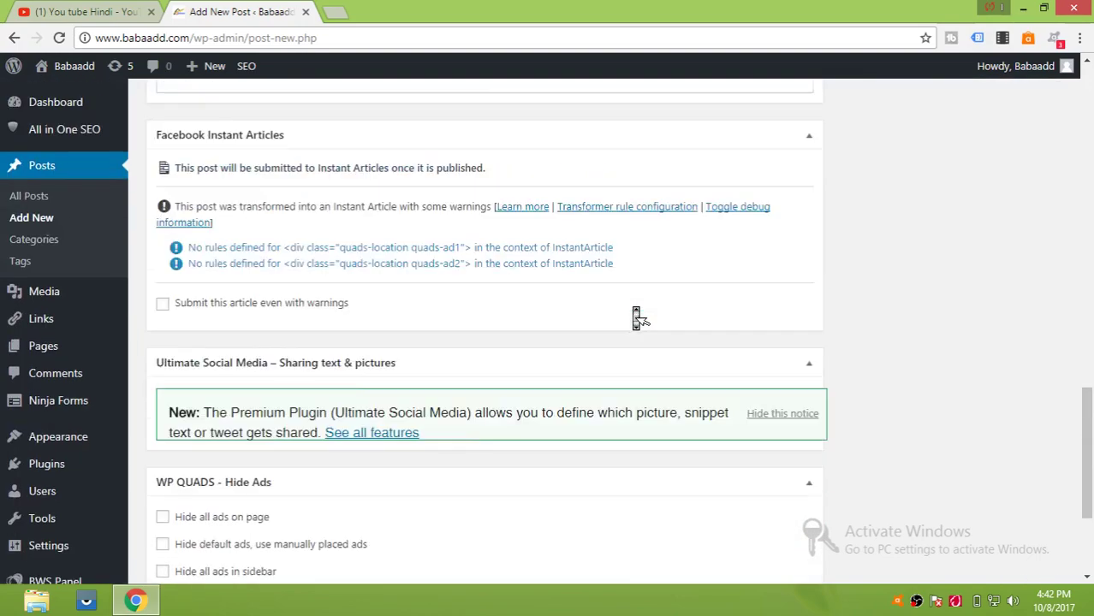
- Assign the post to the "jio offer" category and dismiss the low-battery notice
{"action": "scroll", "coordinate": [636, 318], "scroll_direction": "up", "scroll_amount": 4}
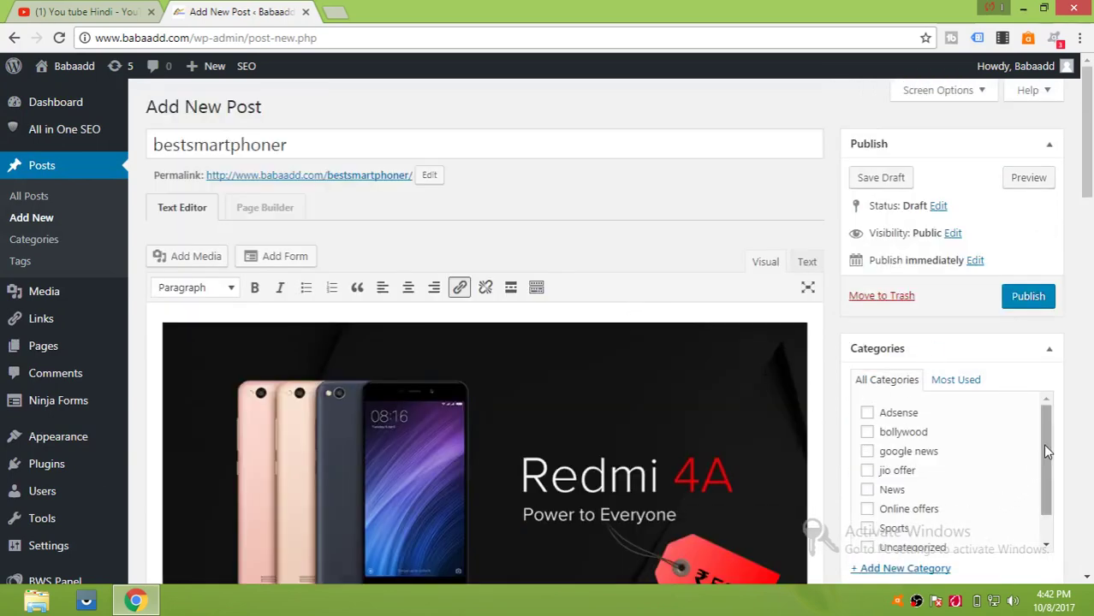
{"action": "left_click_drag", "start_coordinate": [1042, 442], "coordinate": [1051, 498]}
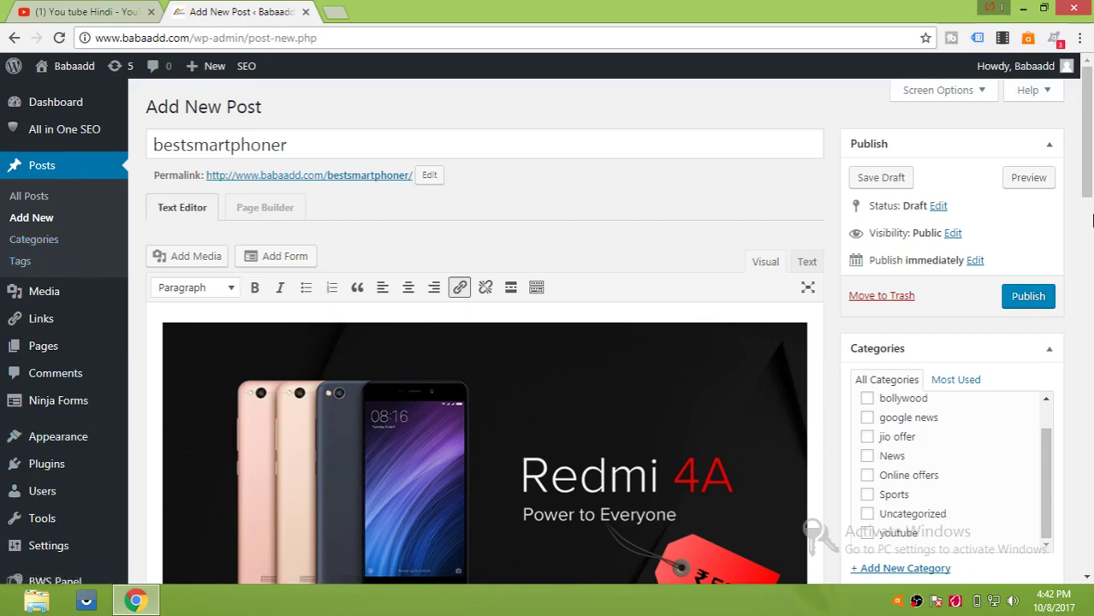
{"action": "scroll", "coordinate": [1091, 201], "scroll_direction": "down", "scroll_amount": 1}
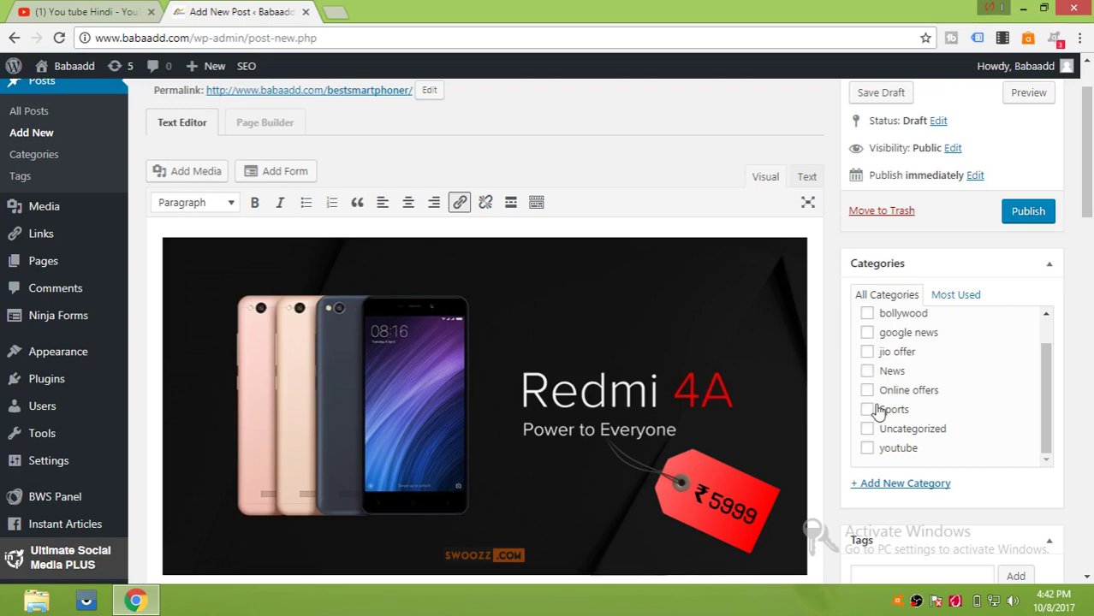
{"action": "left_click", "coordinate": [867, 352]}
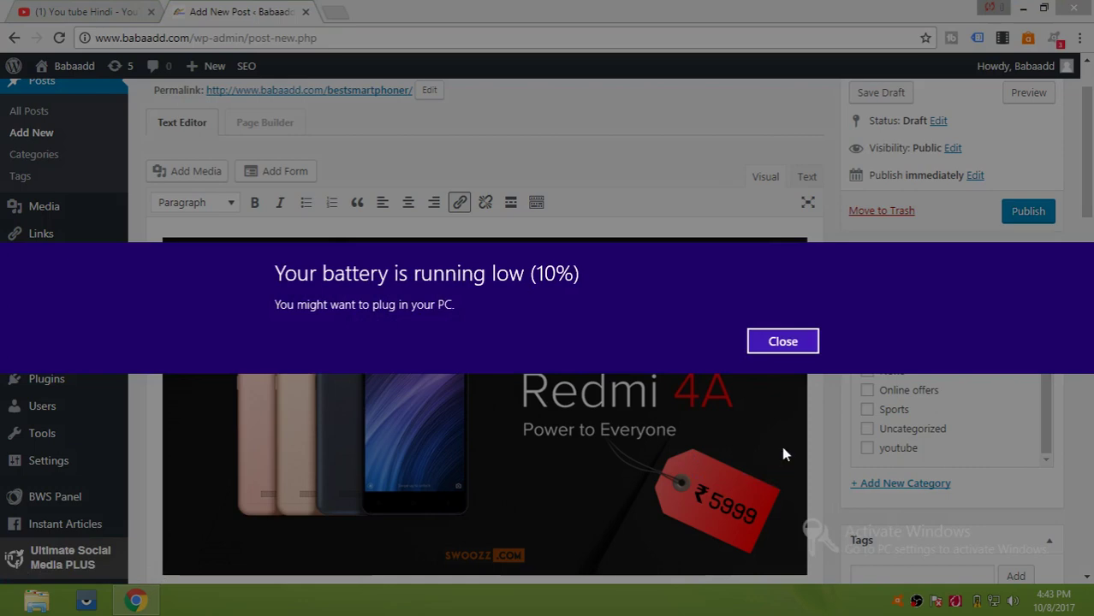
{"action": "left_click", "coordinate": [782, 343]}
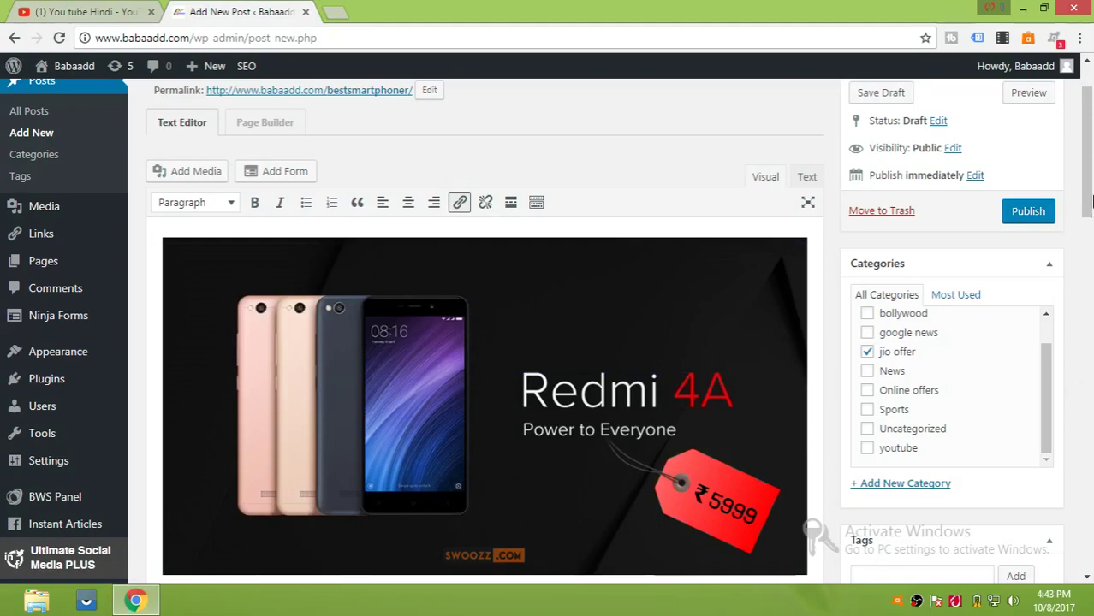
- Save the post as a draft
{"action": "left_click_drag", "start_coordinate": [1091, 201], "coordinate": [1089, 100]}
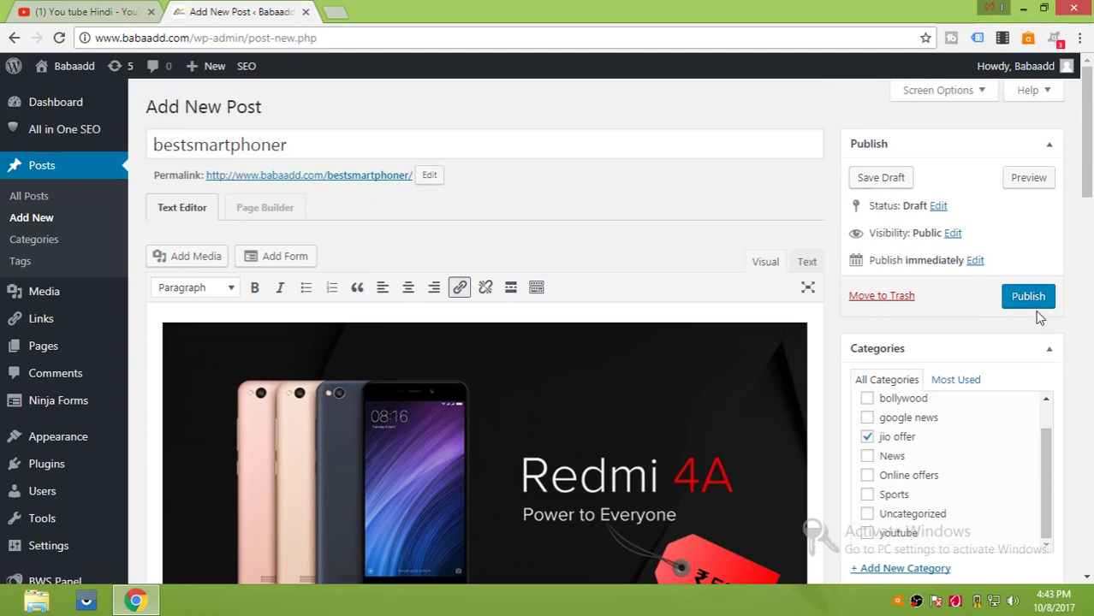
{"action": "left_click", "coordinate": [893, 187]}
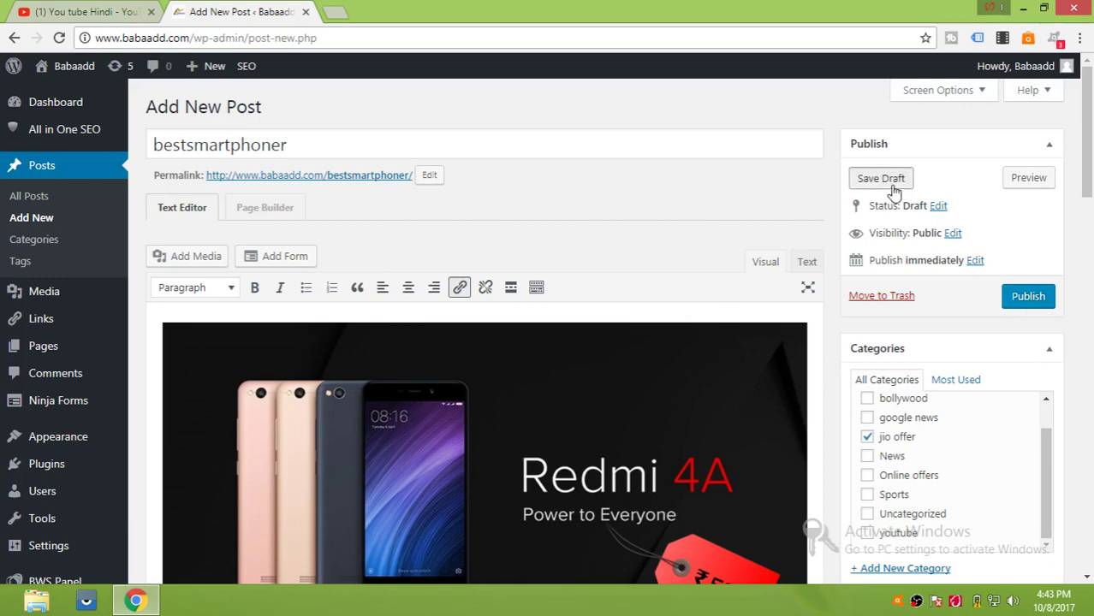